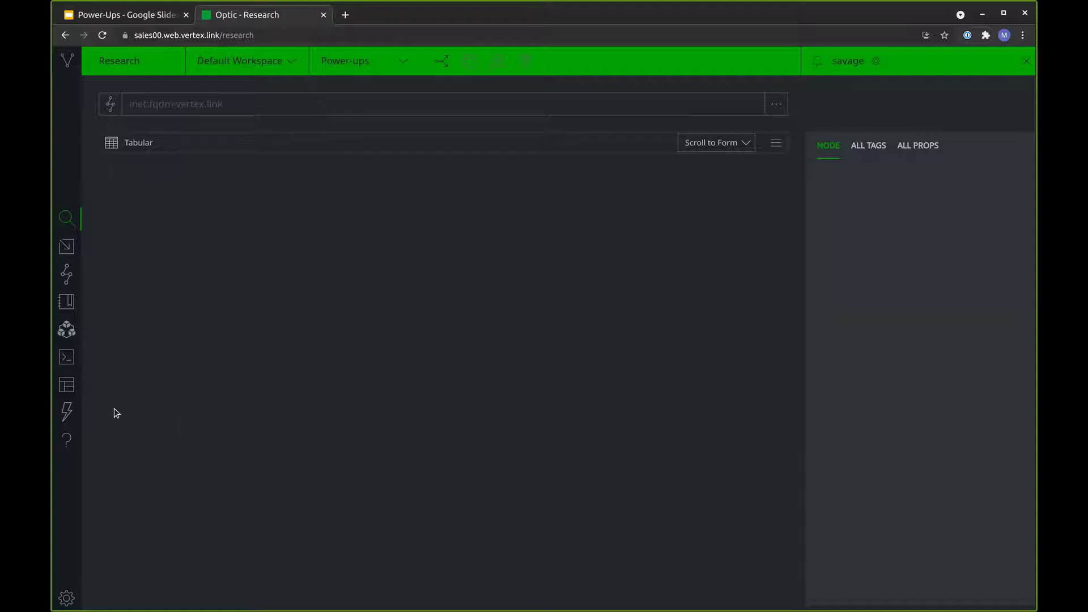
# Step: Open the Power-Ups page listing installed power-ups such as Jira, MISP, Shodan and Whoxy
pyautogui.click(67, 412)
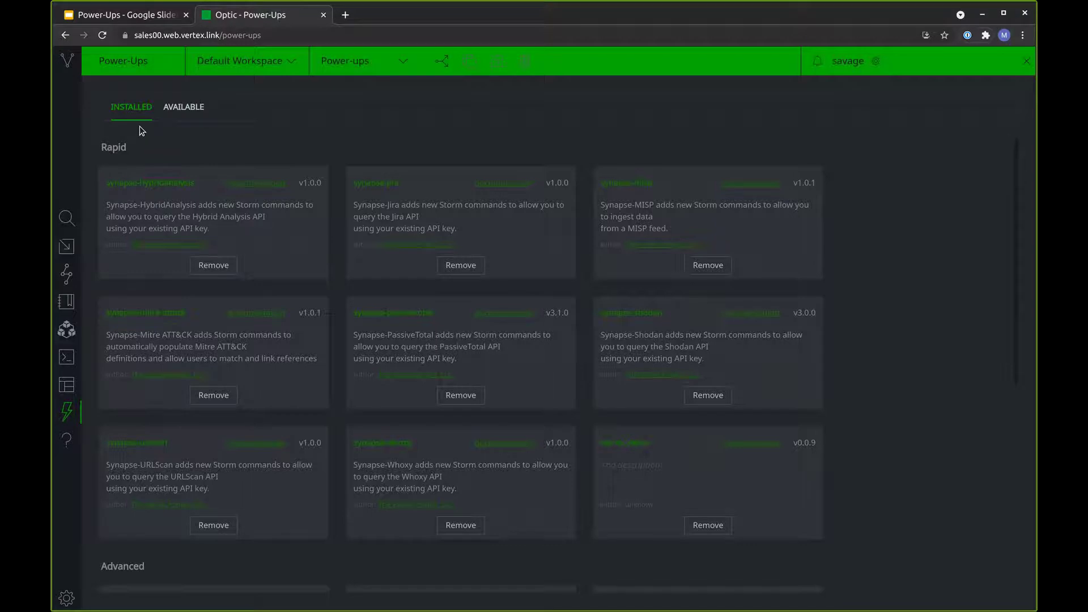
# Step: Show the Available power-ups catalogue, including censys, crtsh, Datadog and Flashpoint
pyautogui.click(176, 114)
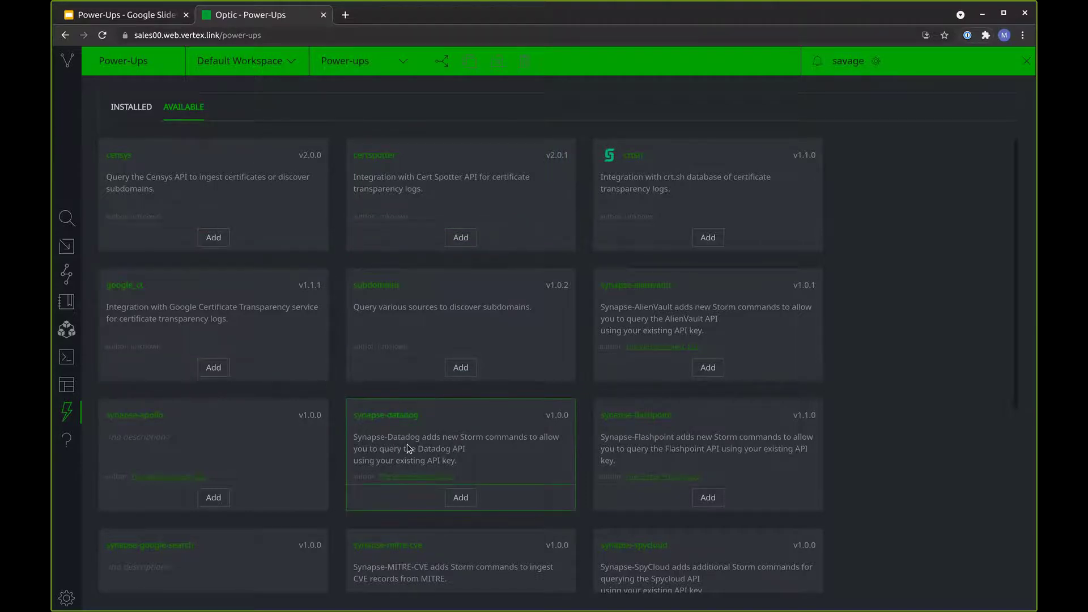
# Step: Add the synapse-datadog power-up and confirm its installation
pyautogui.click(461, 497)
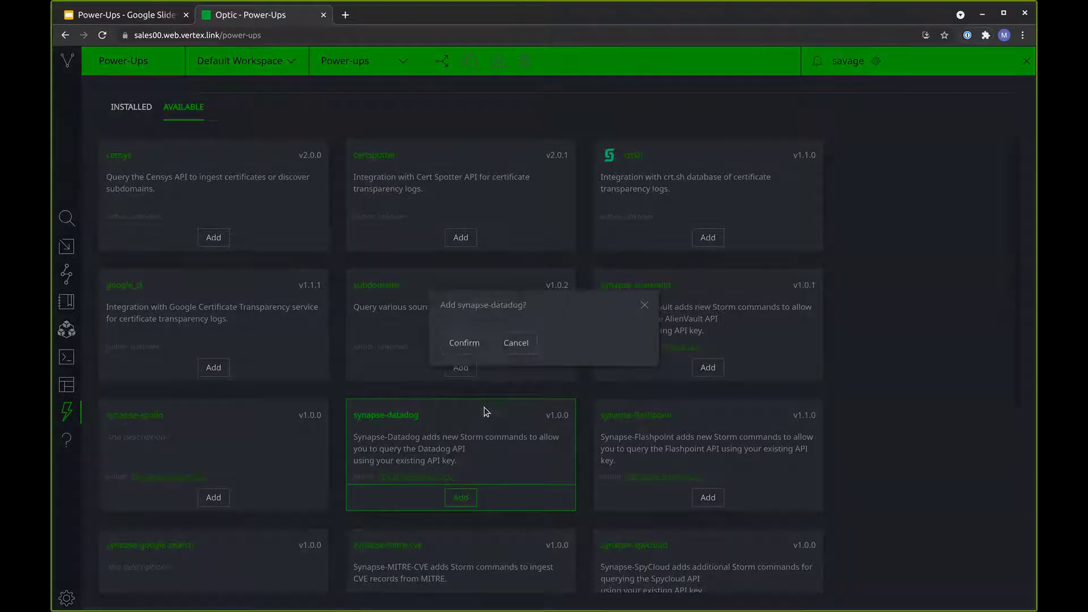
pyautogui.click(471, 344)
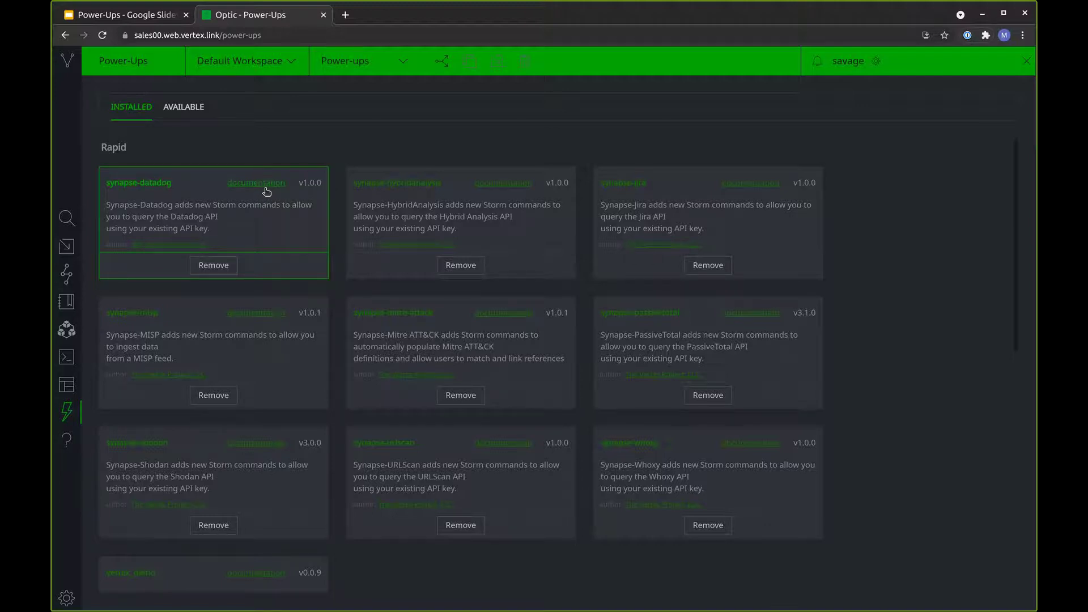
# Step: Open the Synapse-Datadog User Guide from the power-up card's documentation link
pyautogui.click(266, 190)
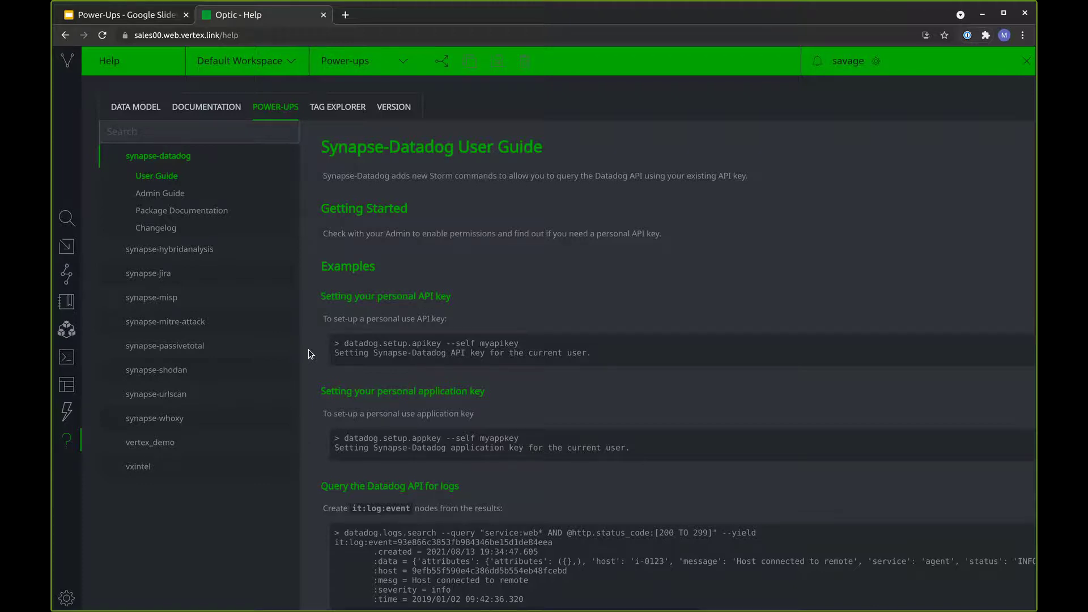
# Step: Scroll down through the Datadog User Guide and back up to the top
pyautogui.scroll(-3, 309, 349)
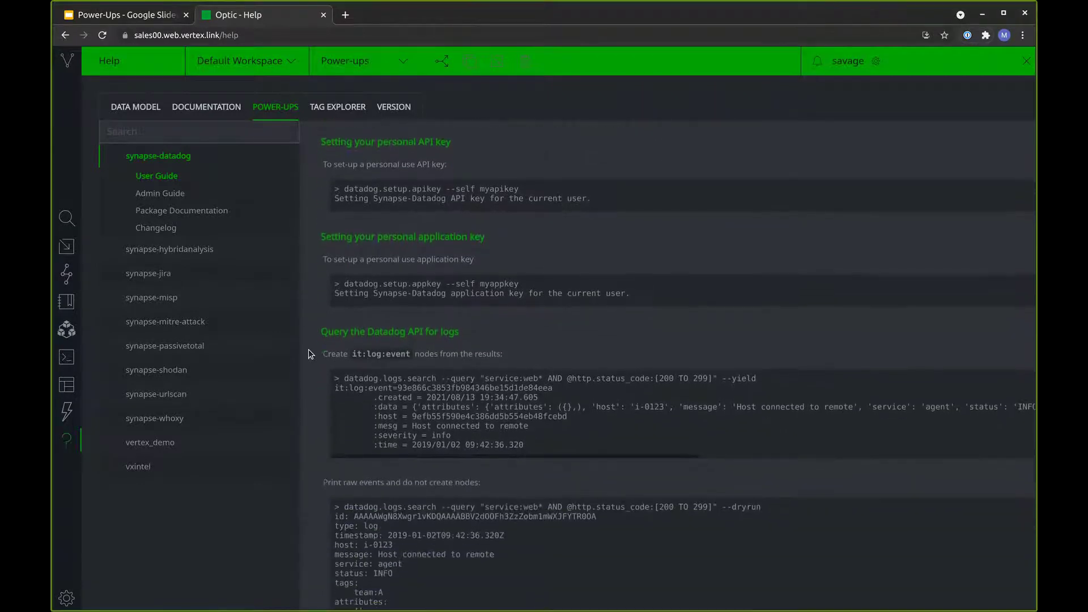
pyautogui.scroll(-2, 309, 350)
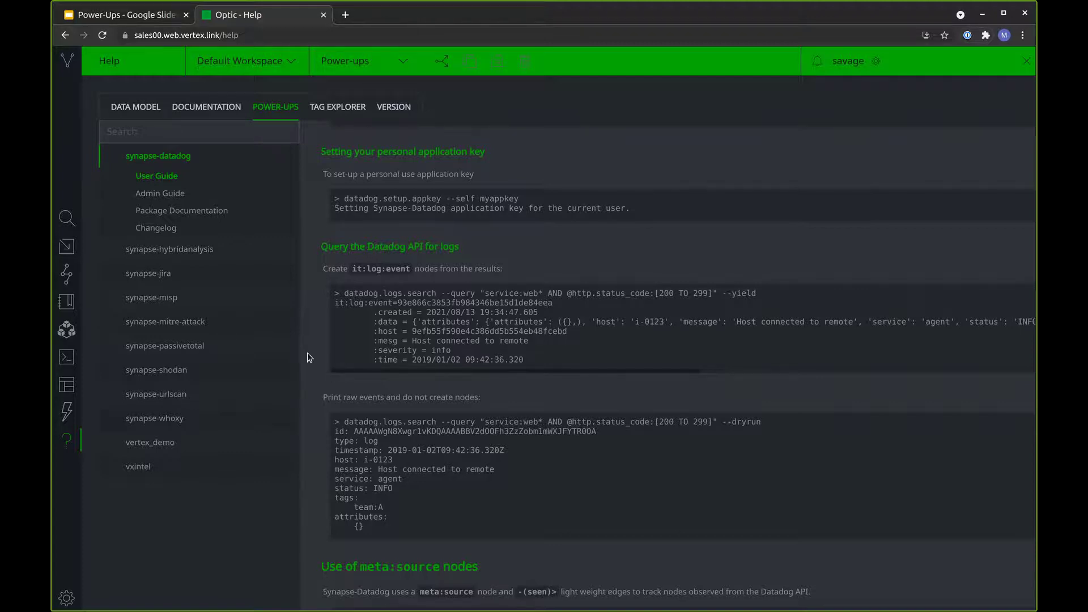
pyautogui.scroll(3, 308, 352)
pyautogui.scroll(3, 307, 352)
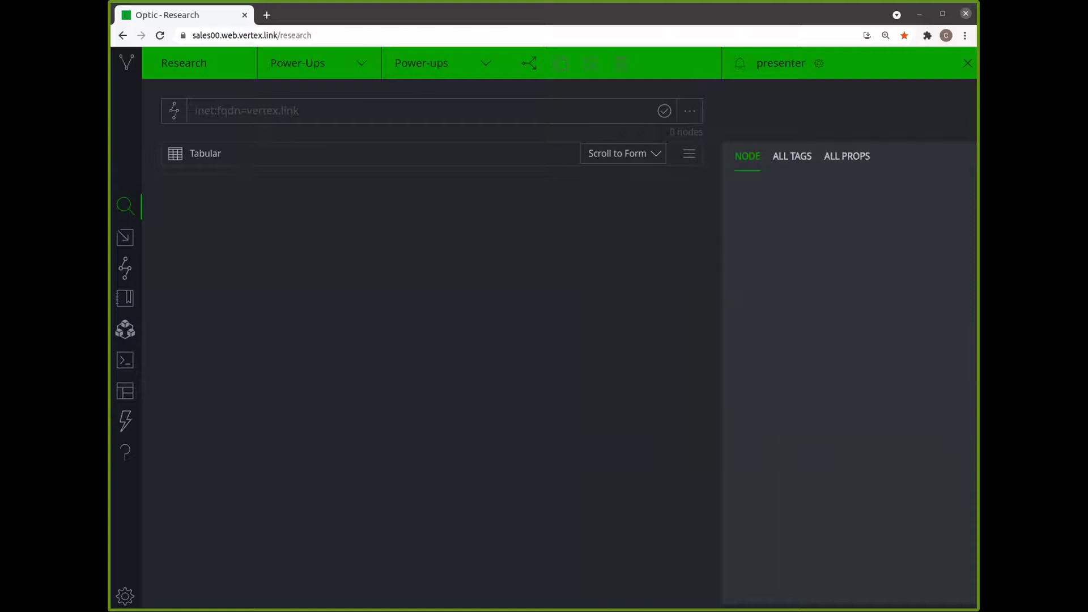
pyautogui.click(196, 110)
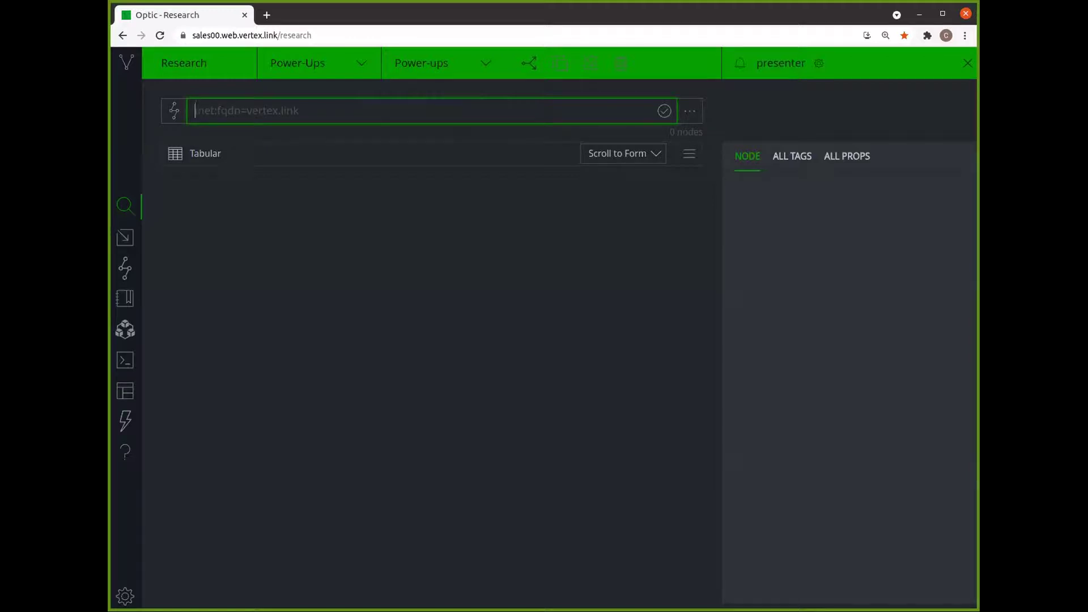
# Step: Run misp.sync, explore the indigozebra news report, and select all 67 related nodes
pyautogui.write('misp.sync')
pyautogui.press('Return')
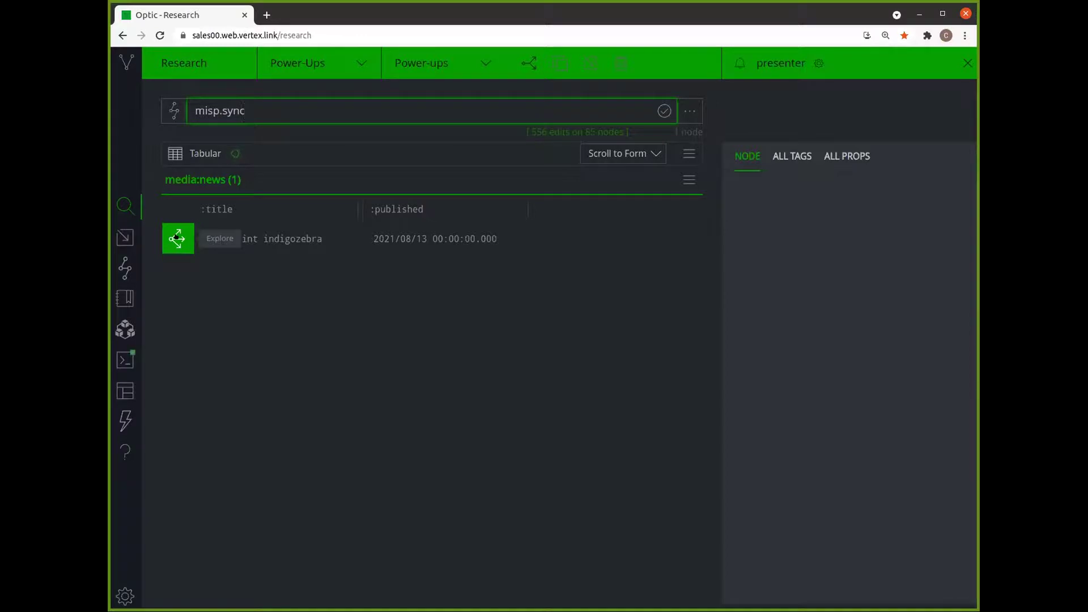
pyautogui.click(176, 239)
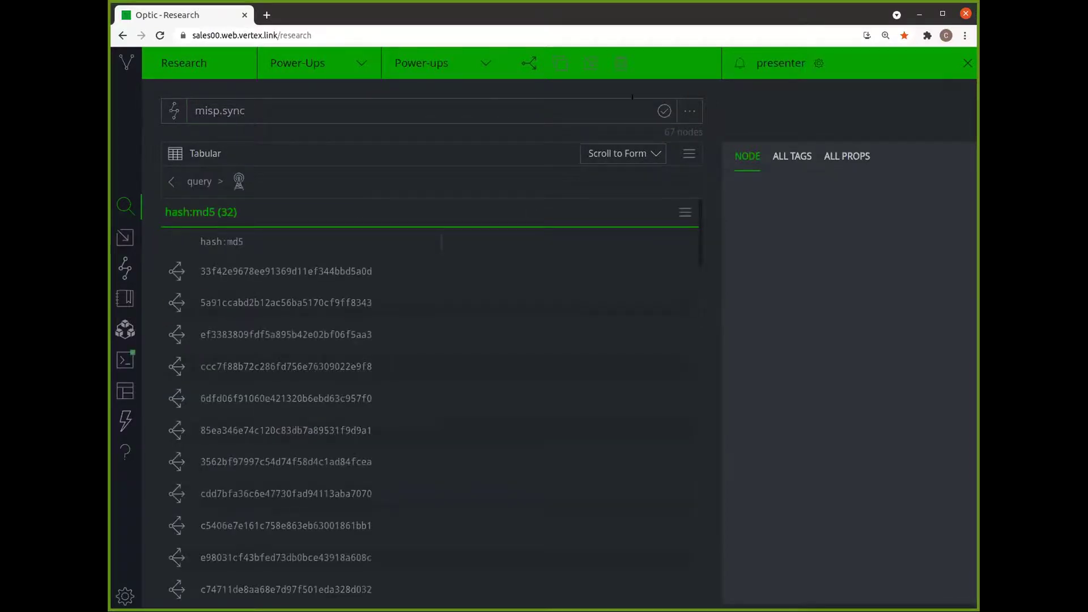
pyautogui.click(625, 153)
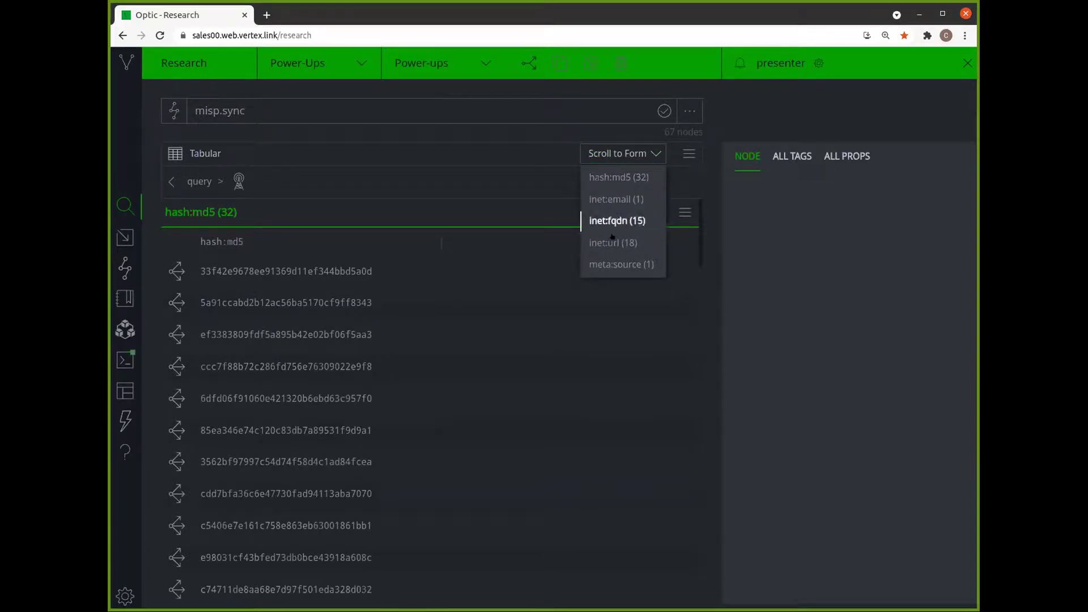
pyautogui.click(688, 153)
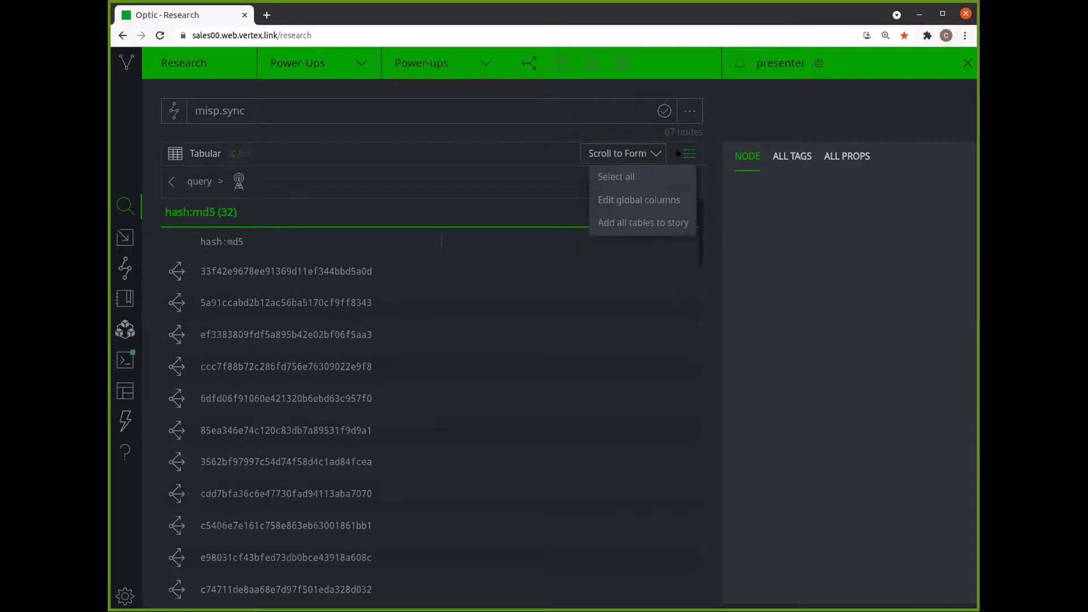
pyautogui.click(605, 176)
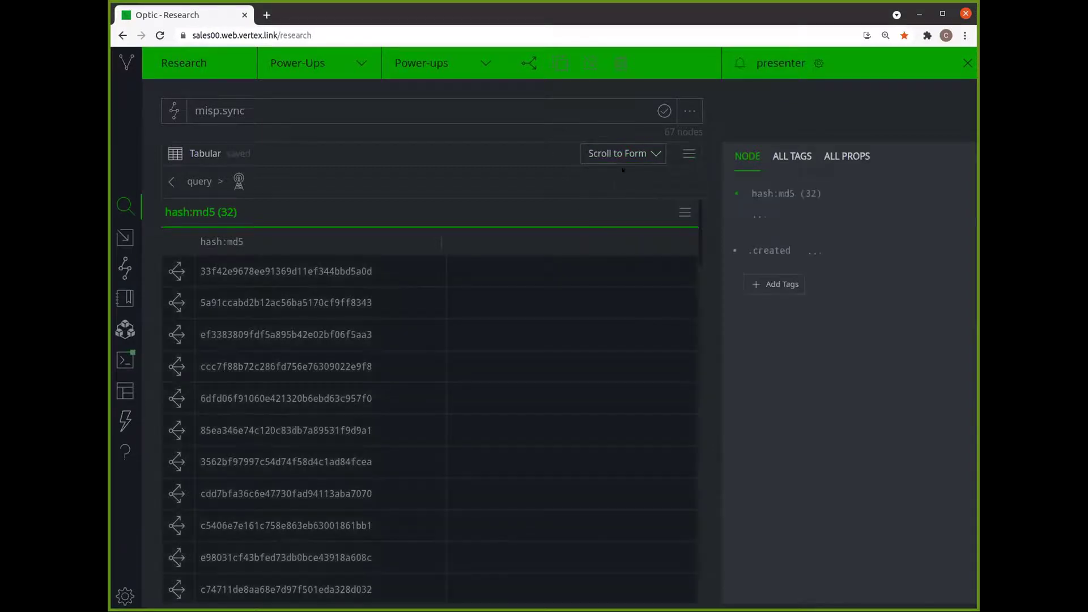
# Step: Tag all 67 selected nodes with rep.checkpoint.indigozebra
pyautogui.click(756, 280)
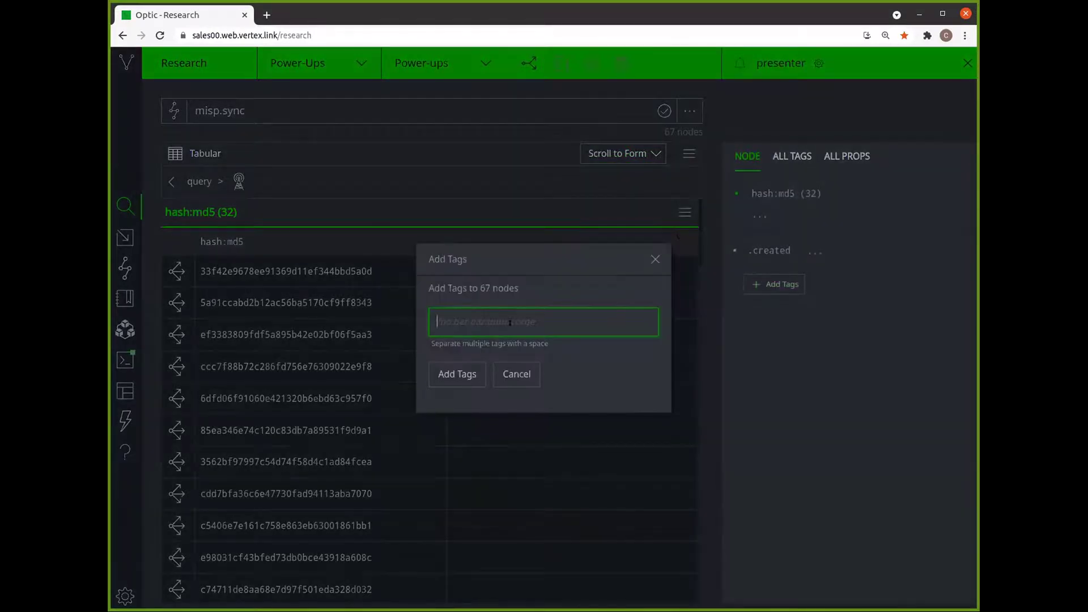
pyautogui.write('rep.checkpoint.indigozebra')
pyautogui.click(446, 375)
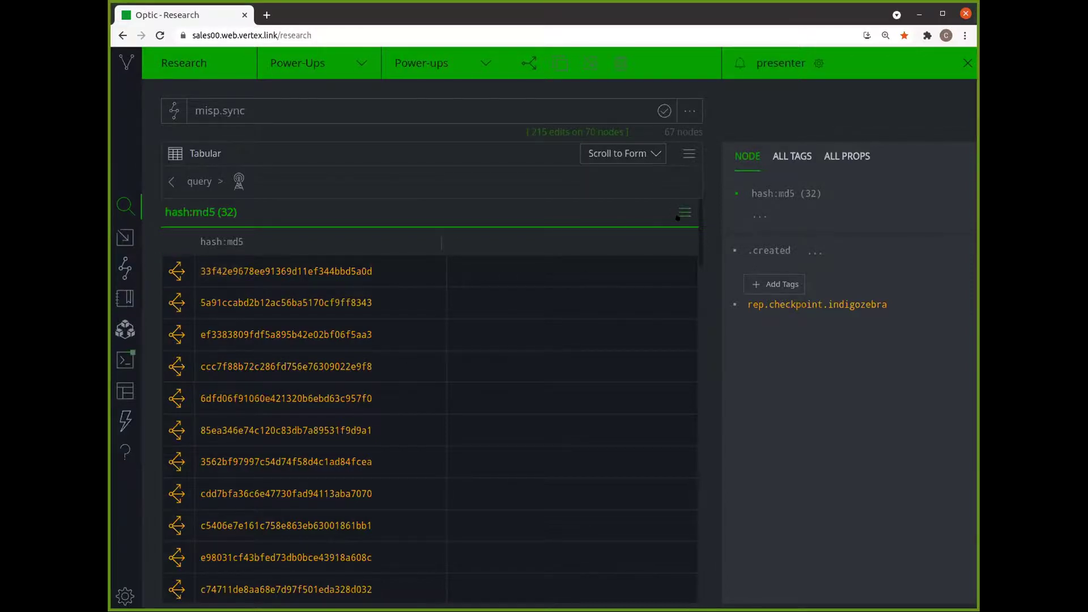
# Step: Select all hash:md5 rows, explore the first hash's links, then return to the MD5 results
pyautogui.click(685, 212)
pyautogui.click(659, 236)
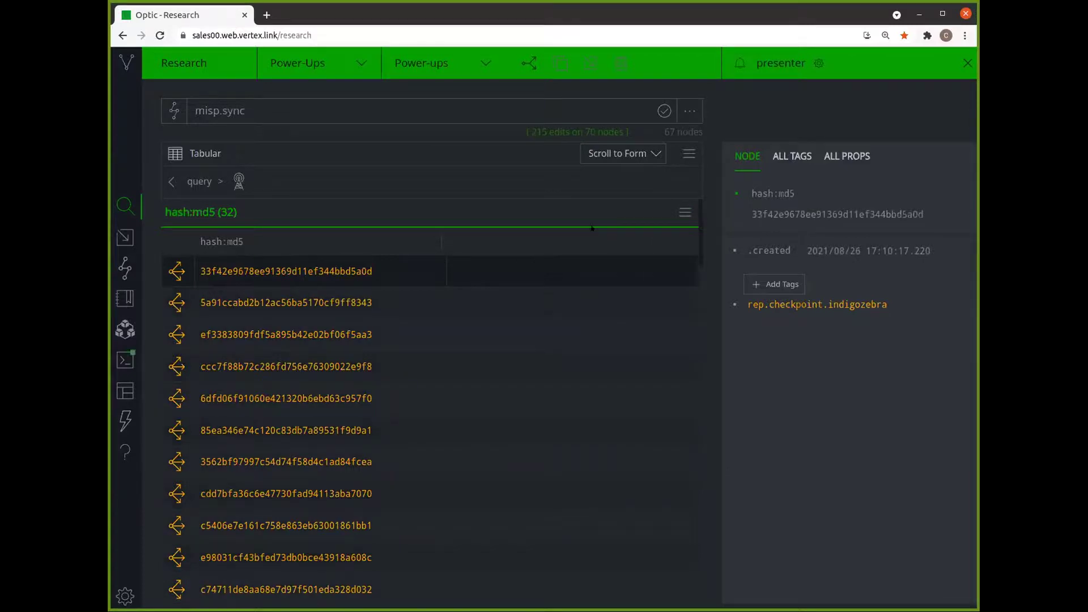
pyautogui.click(686, 212)
pyautogui.click(660, 235)
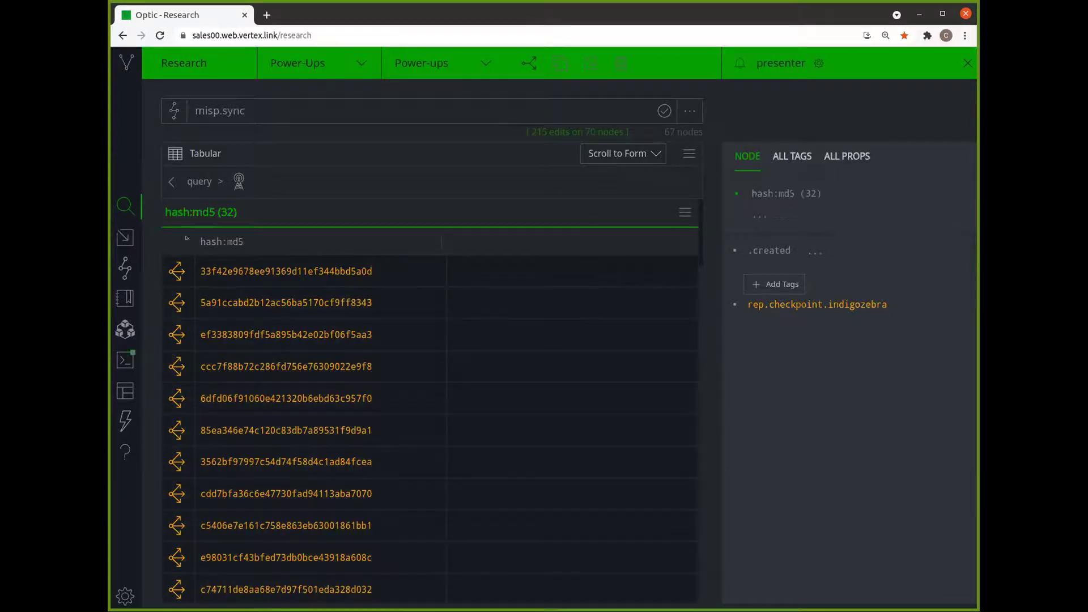
pyautogui.click(177, 271)
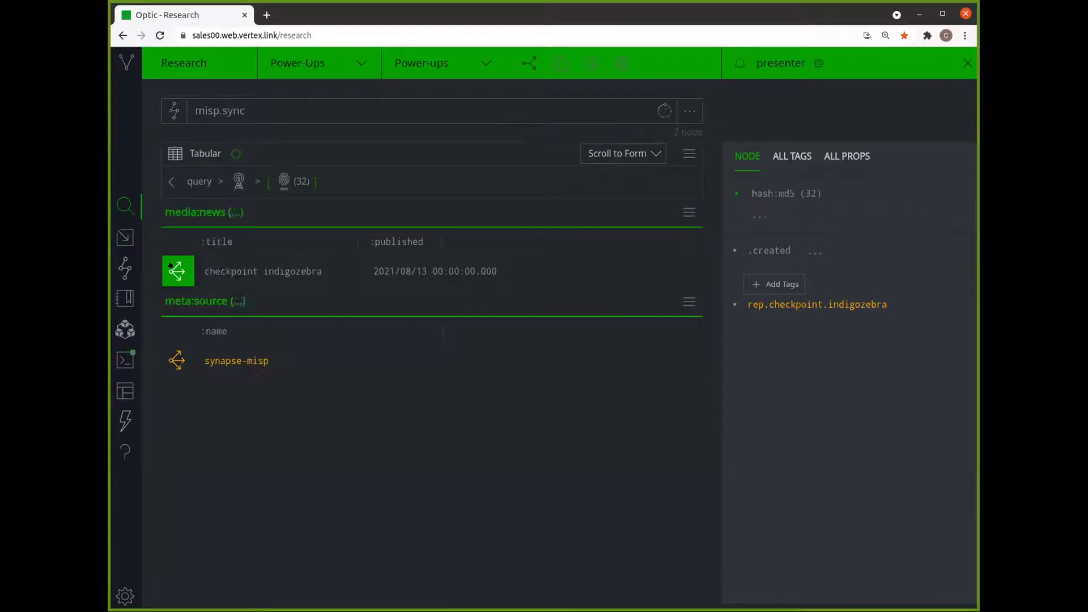
pyautogui.click(171, 181)
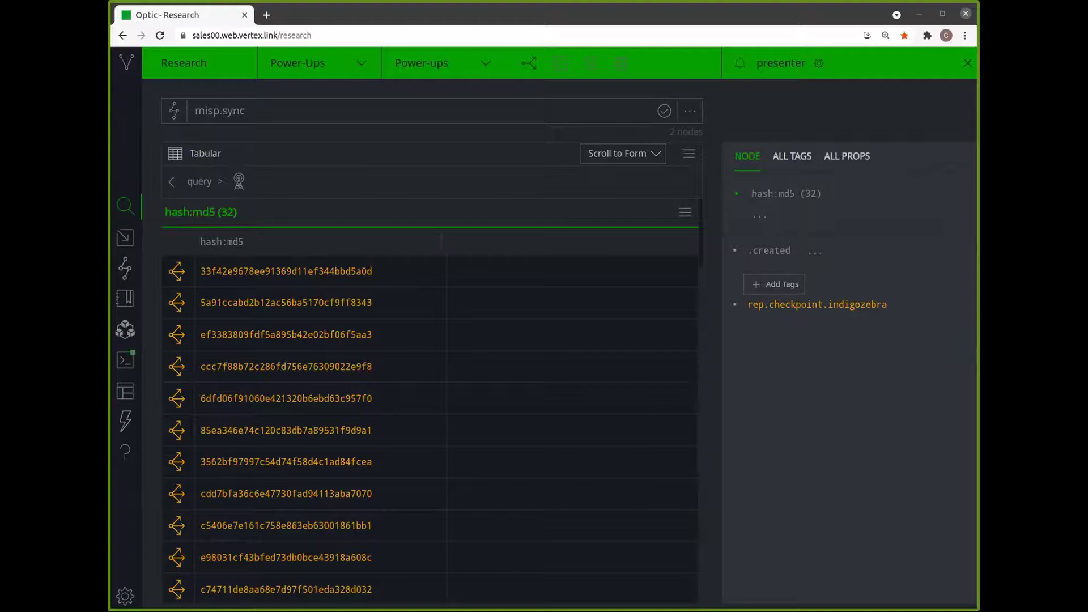
# Step: Replace the query with 'hash:md5#rep.checkpoint.indigozebra | limit 5 | vxintel.download' and run it
pyautogui.click(408, 110)
pyautogui.hotkey('ctrl', 'a')
pyautogui.write('hash:md5#rep.checkpoint.indigozebra | limit 5 | vxintel.download')
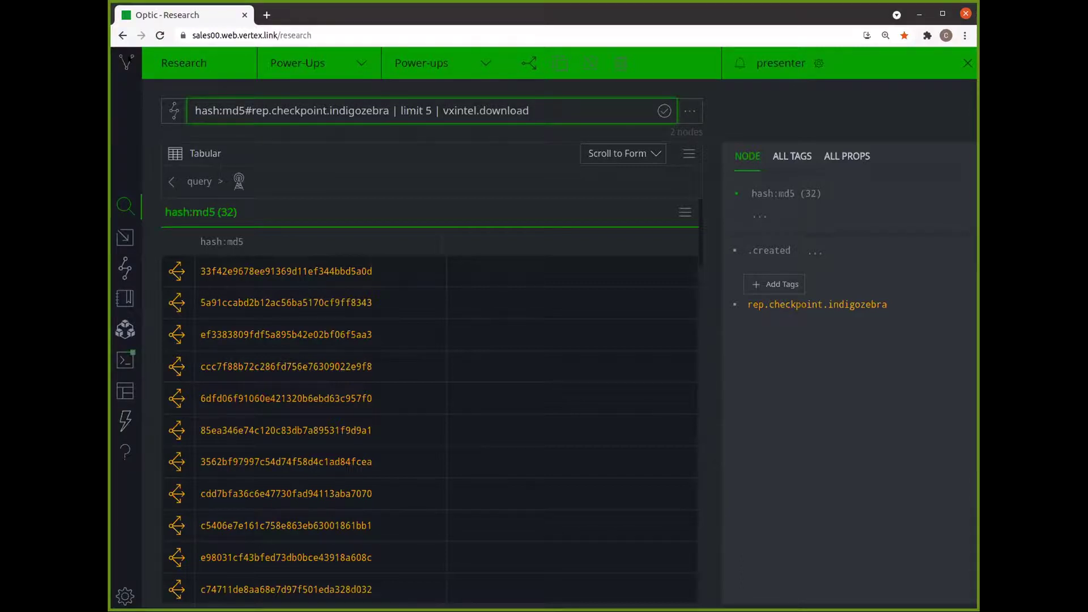
pyautogui.press('Return')
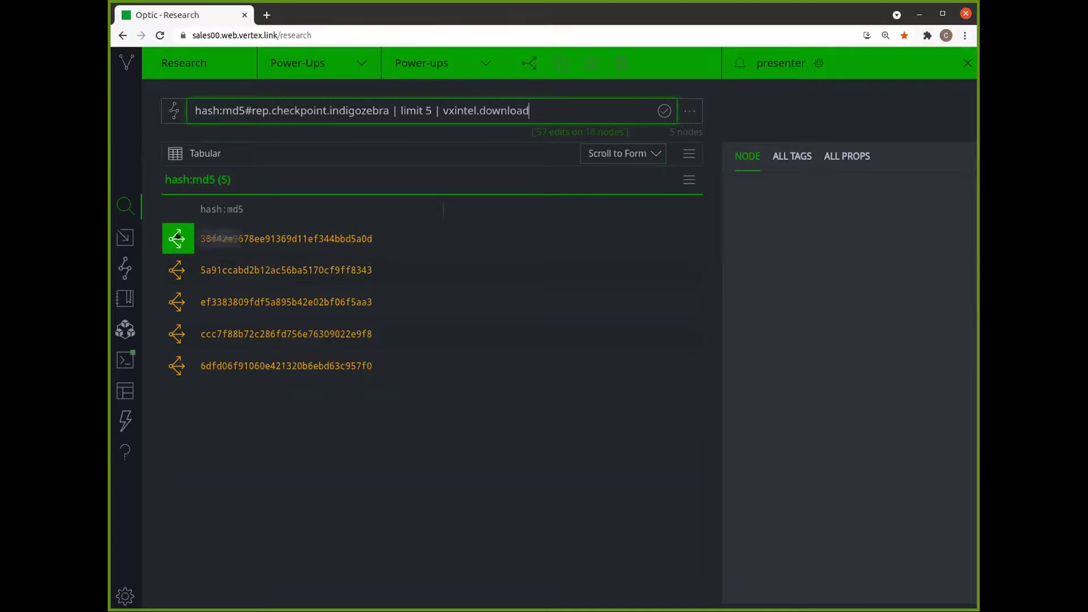
pyautogui.click(689, 179)
pyautogui.click(623, 205)
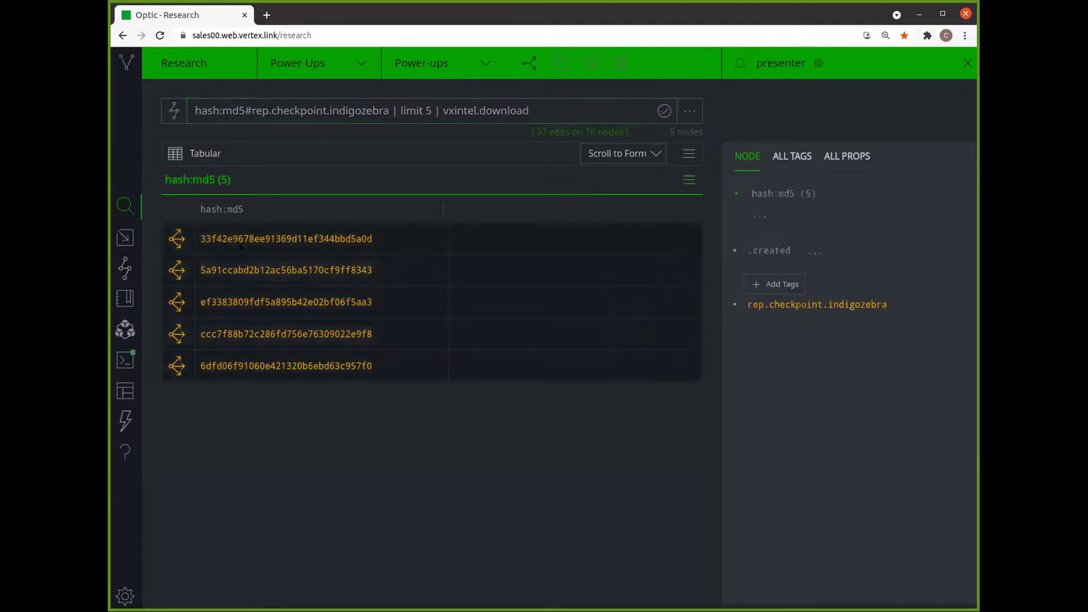
pyautogui.click(176, 238)
pyautogui.click(327, 262)
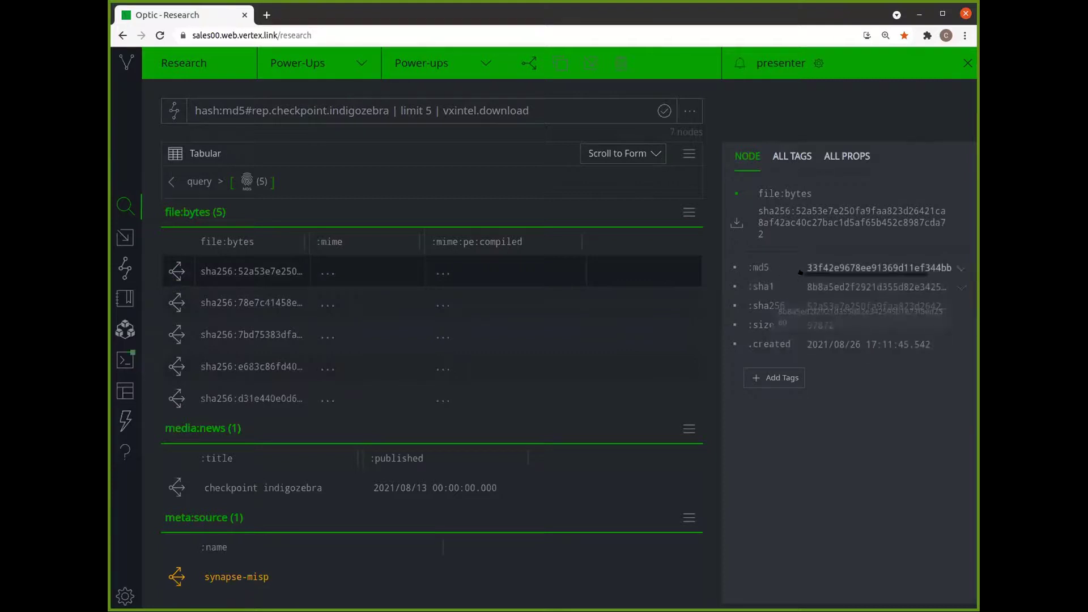
pyautogui.click(688, 213)
pyautogui.click(625, 235)
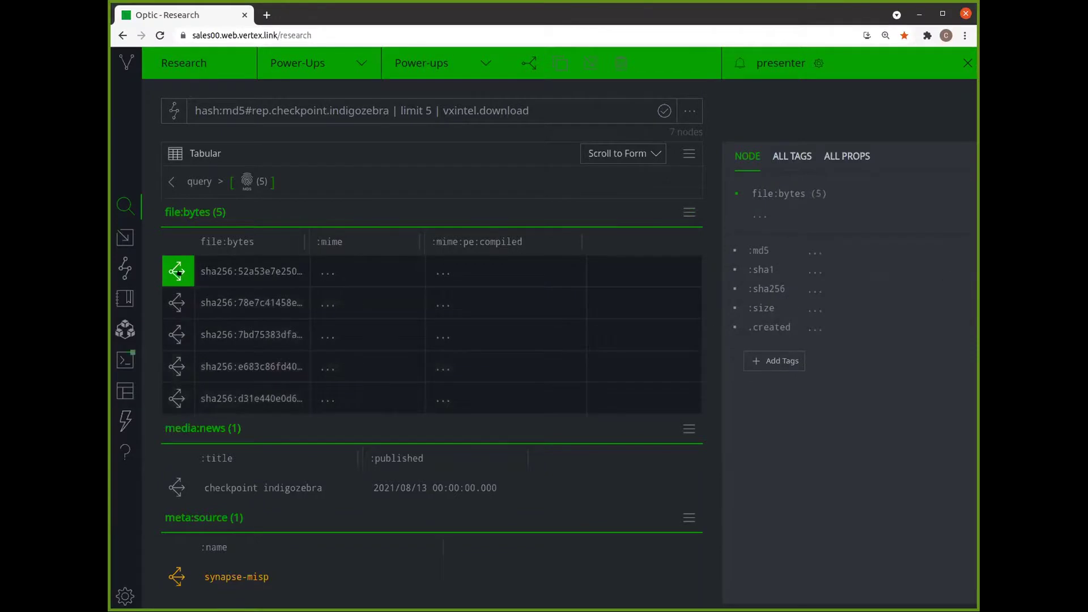
pyautogui.click(177, 272)
pyautogui.scroll(-6, 517, 338)
pyautogui.click(642, 156)
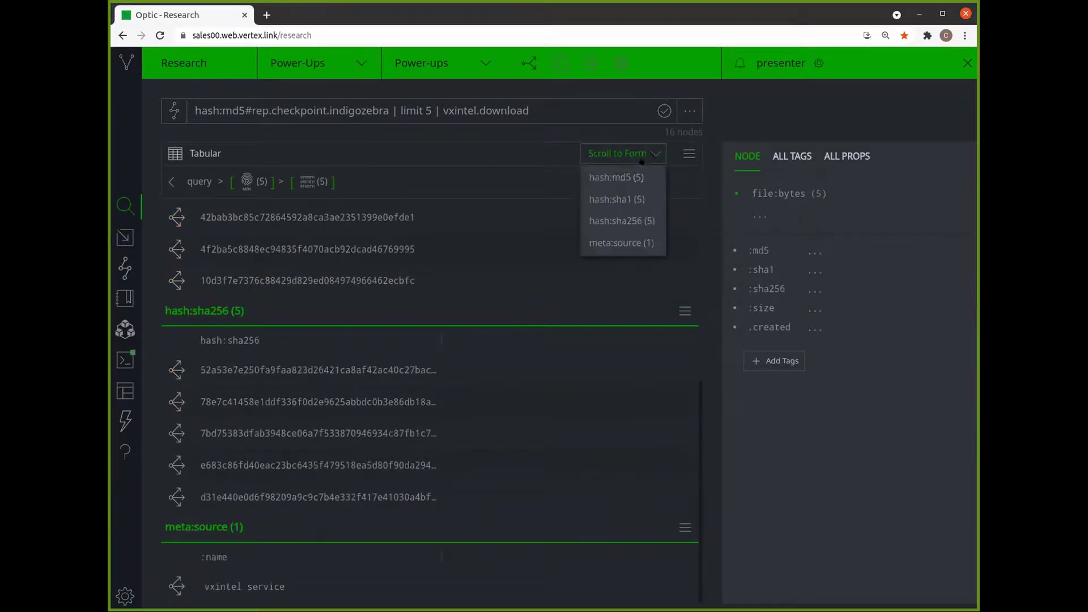
pyautogui.click(171, 181)
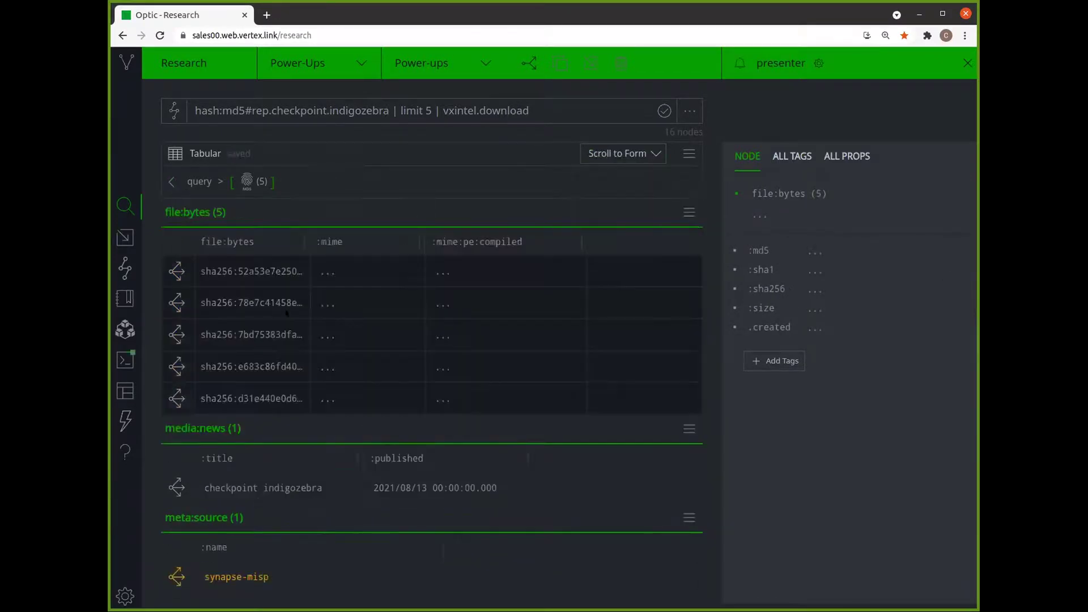
# Step: Parse the five selected files with fileparser and inspect the first file's new properties
pyautogui.rightClick(251, 272)
pyautogui.moveTo(297, 366)
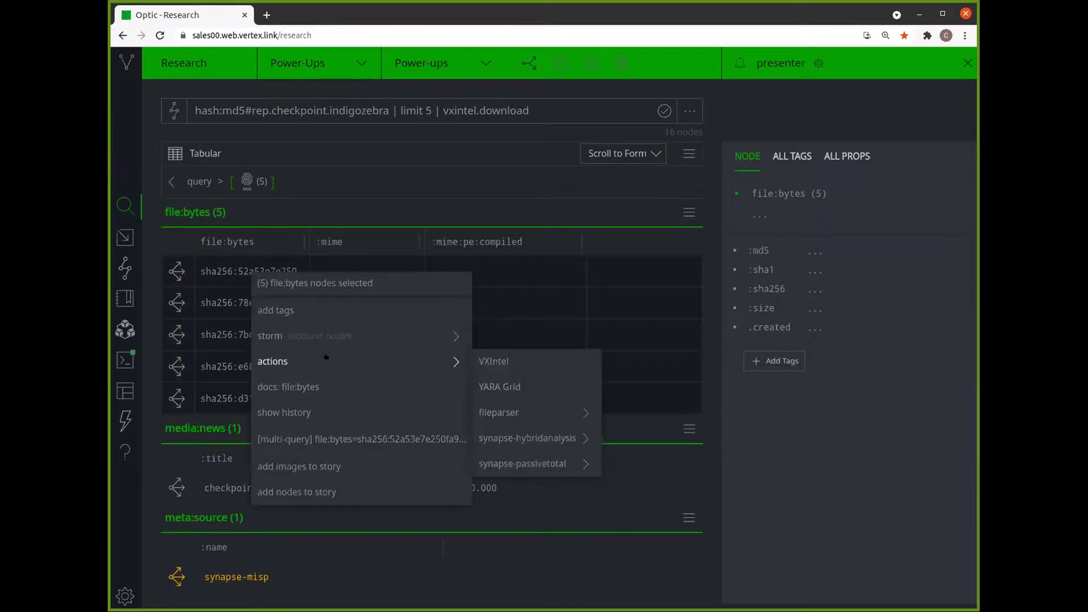
pyautogui.moveTo(522, 413)
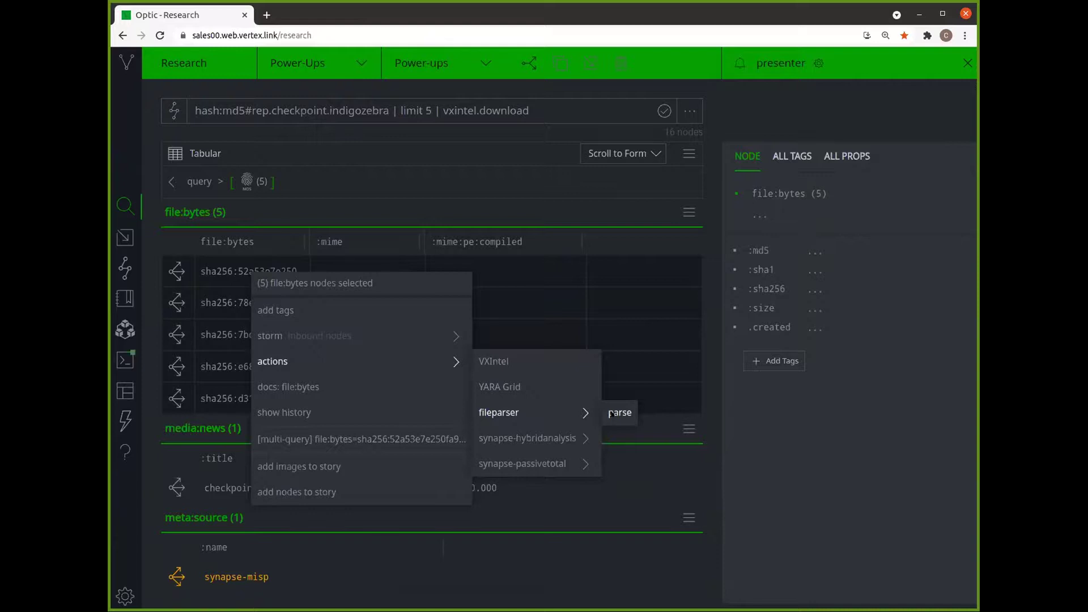
pyautogui.click(610, 414)
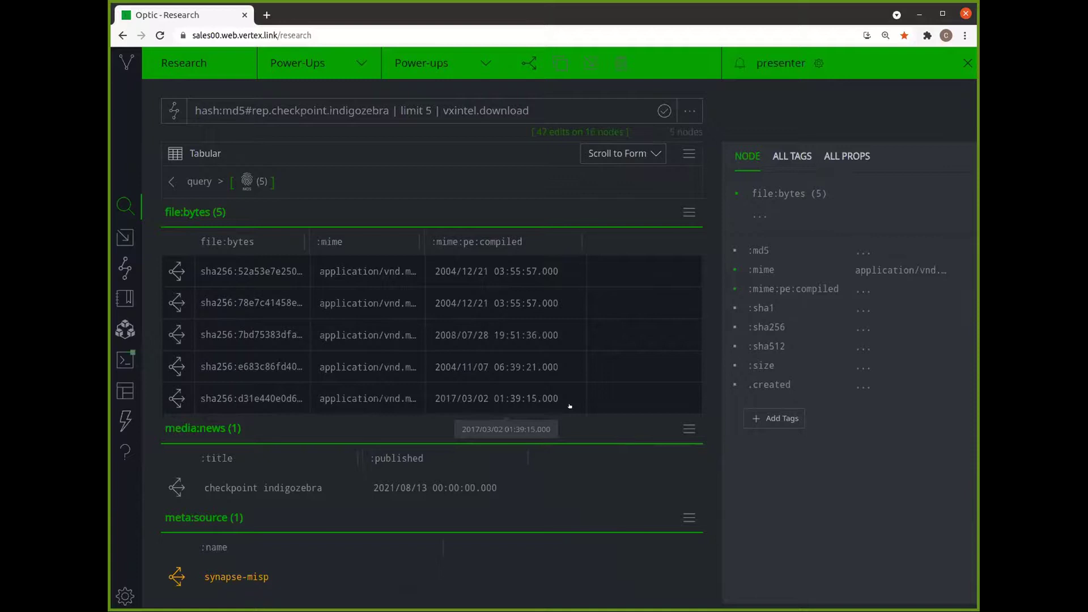
pyautogui.click(363, 281)
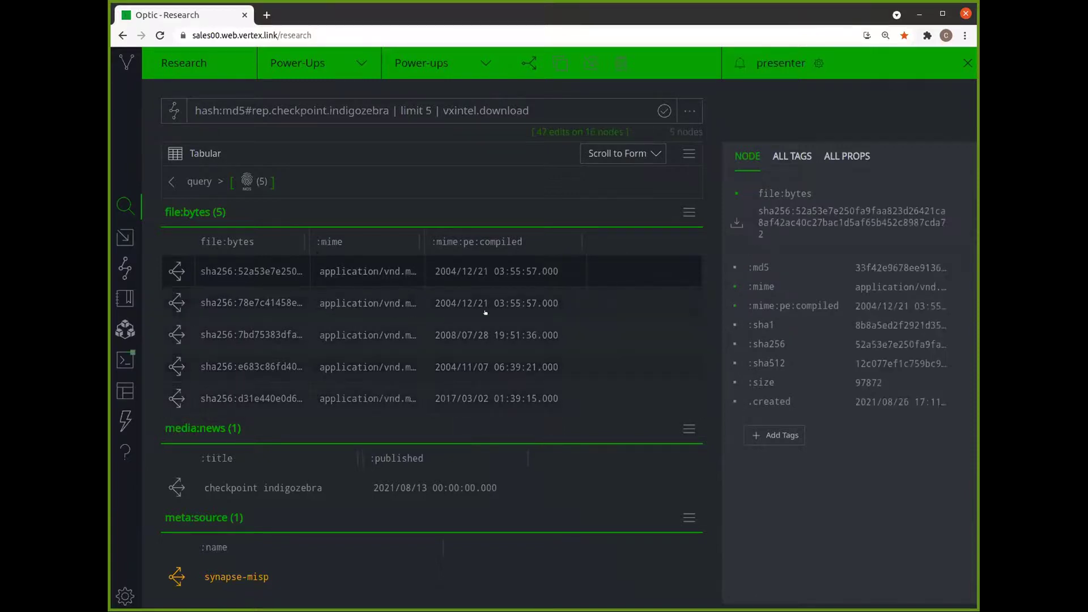
# Step: Select all five file:bytes nodes and pivot to their hashes
pyautogui.click(689, 212)
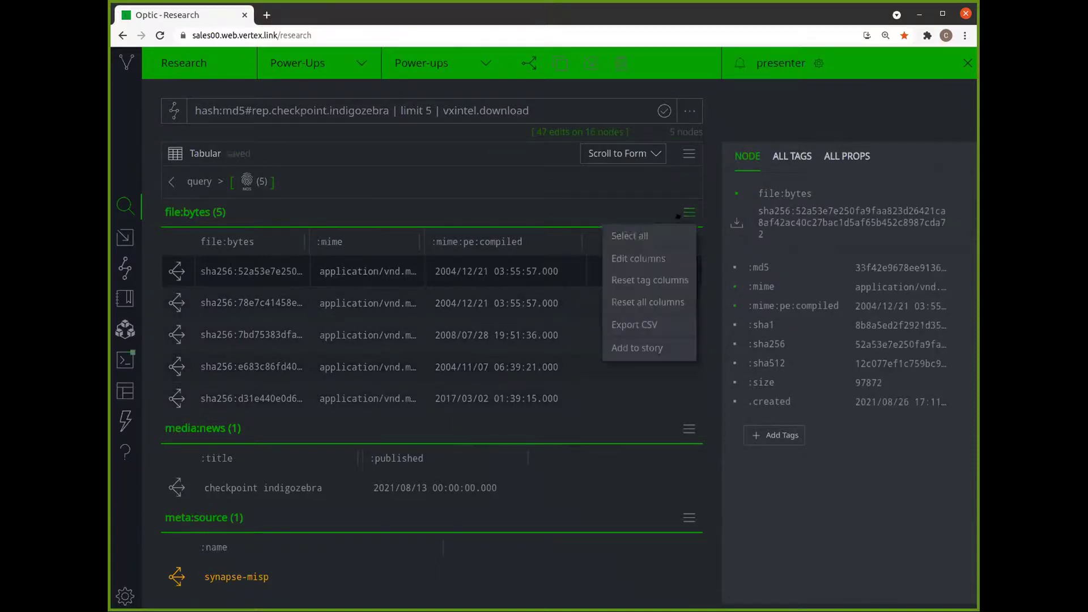
pyautogui.click(643, 235)
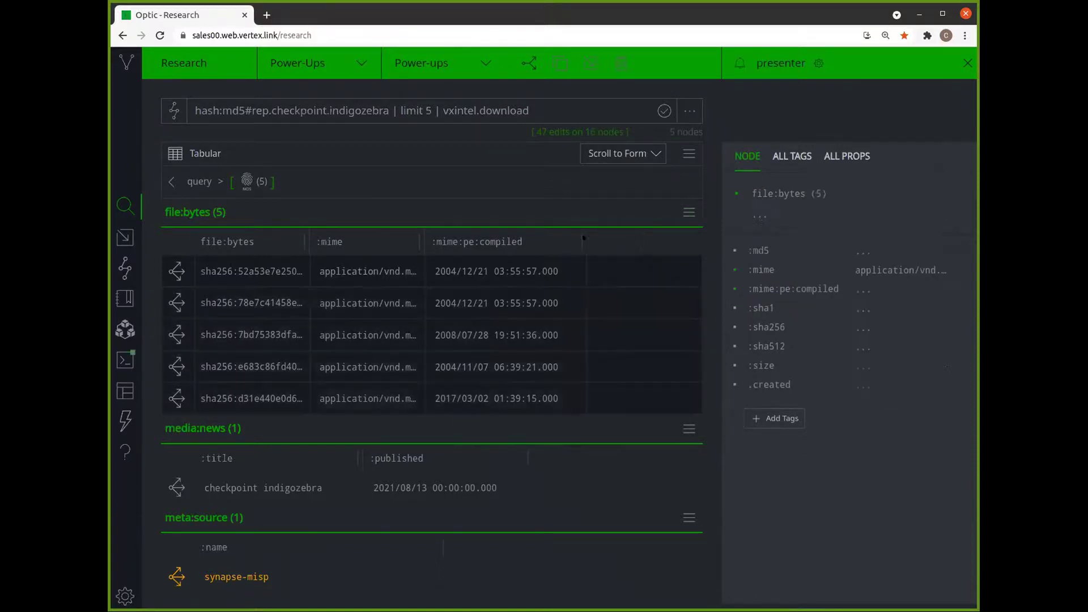
pyautogui.click(167, 266)
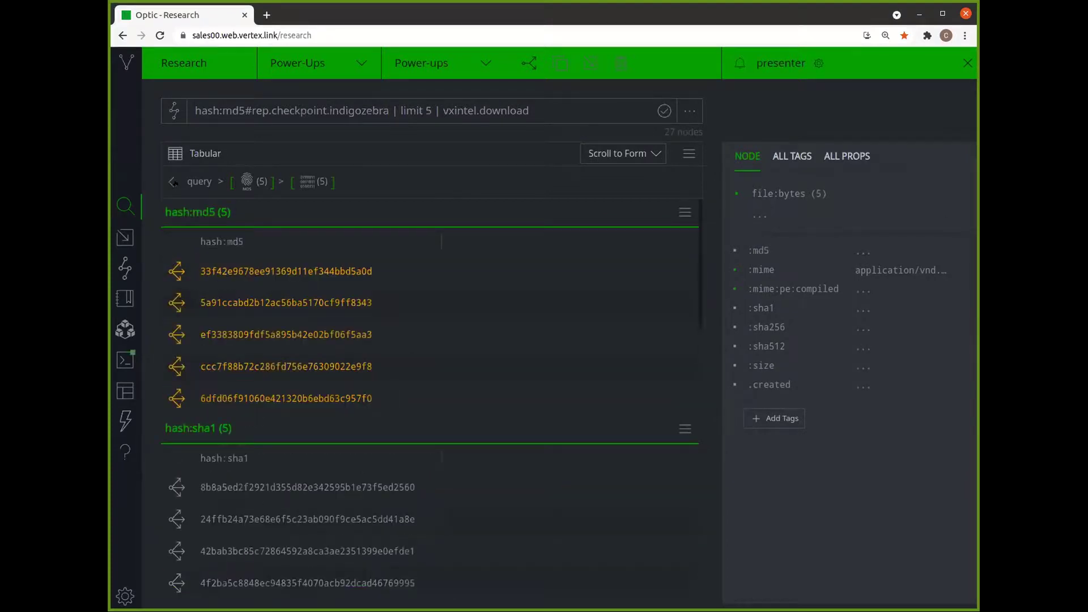
# Step: Run the hybridanalysis.byhash enrichment on the five selected files
pyautogui.rightClick(281, 271)
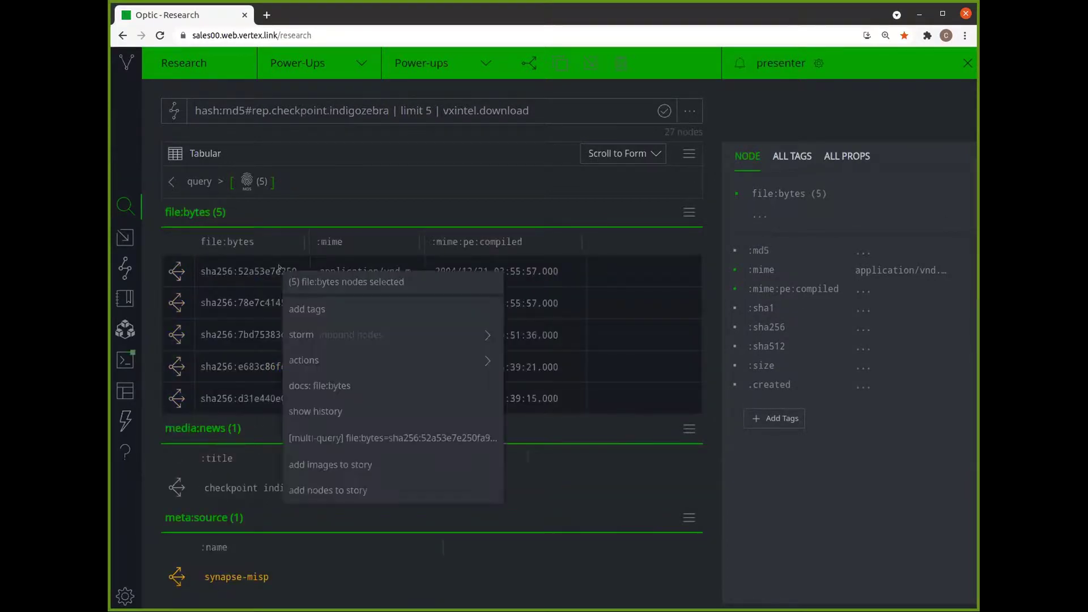
pyautogui.moveTo(391, 366)
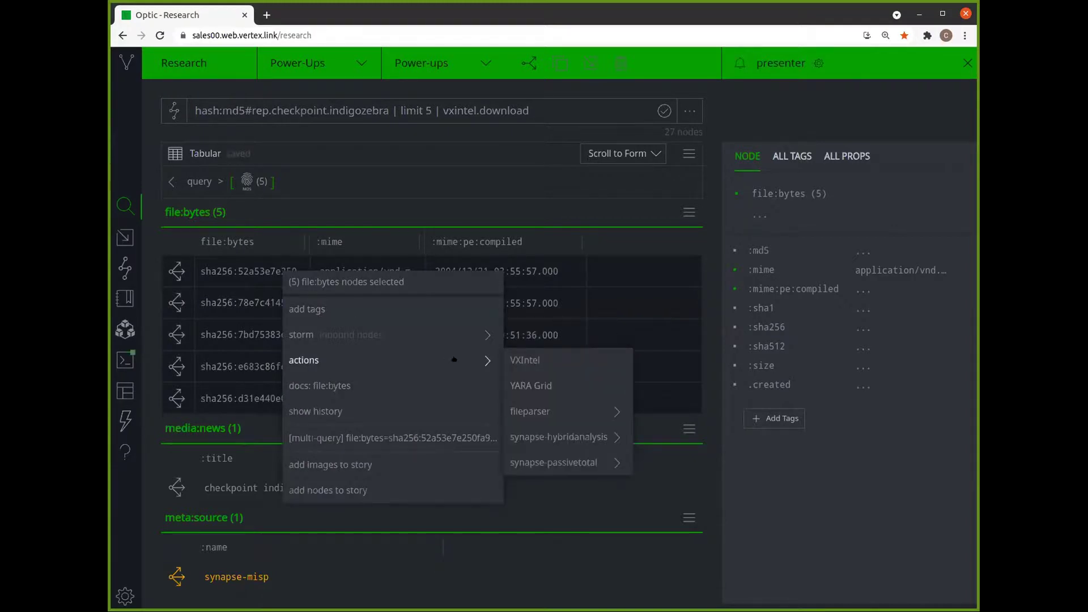
pyautogui.moveTo(549, 442)
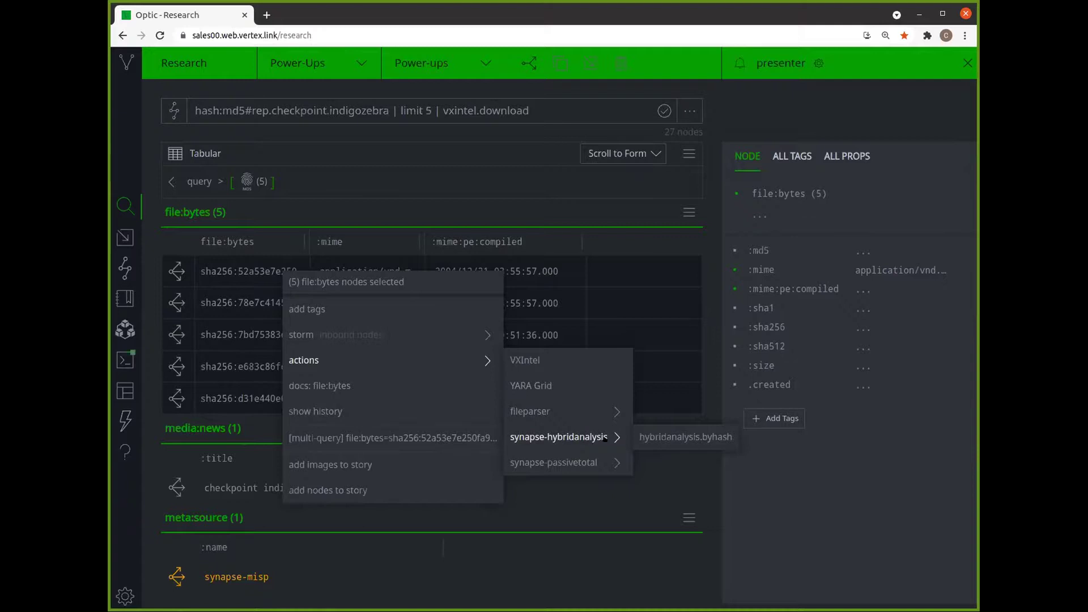
pyautogui.click(644, 440)
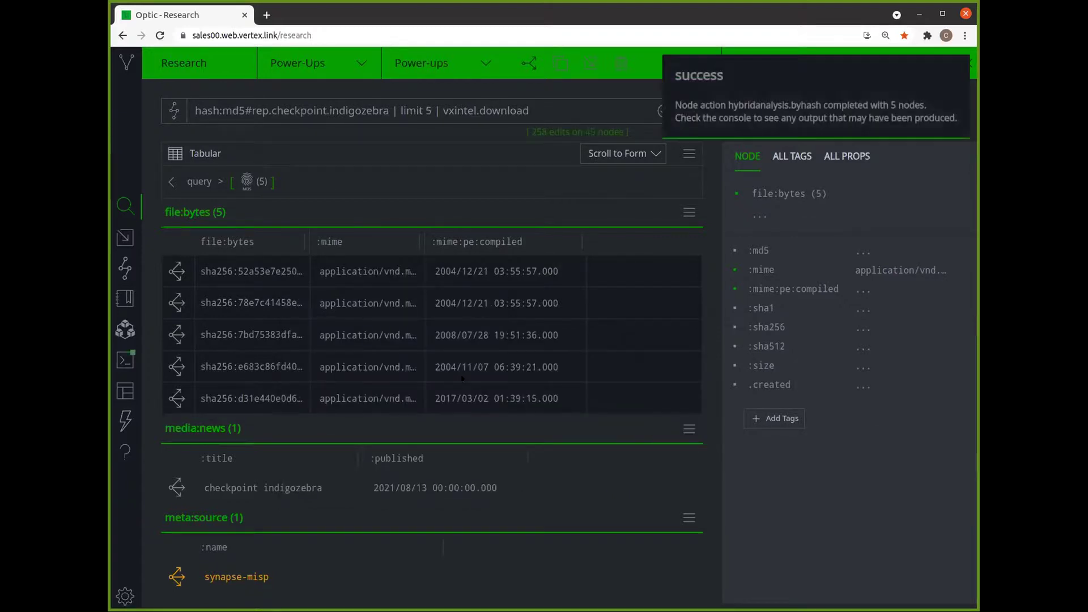
# Step: Pivot from the files and review the inet:dns:request and inet:flow results, ending on DNS requests
pyautogui.click(177, 272)
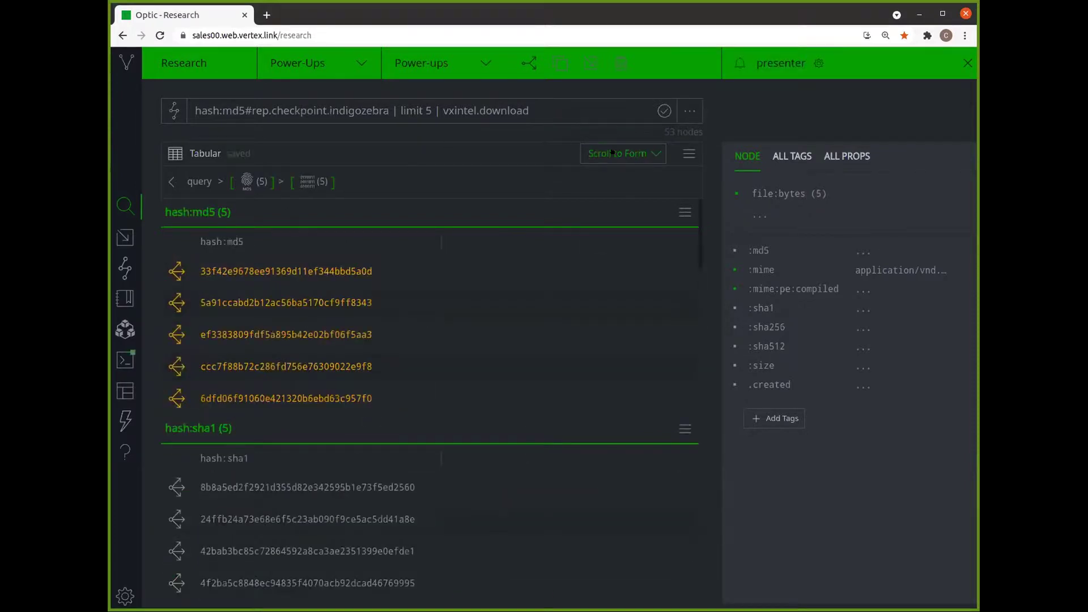
pyautogui.click(618, 154)
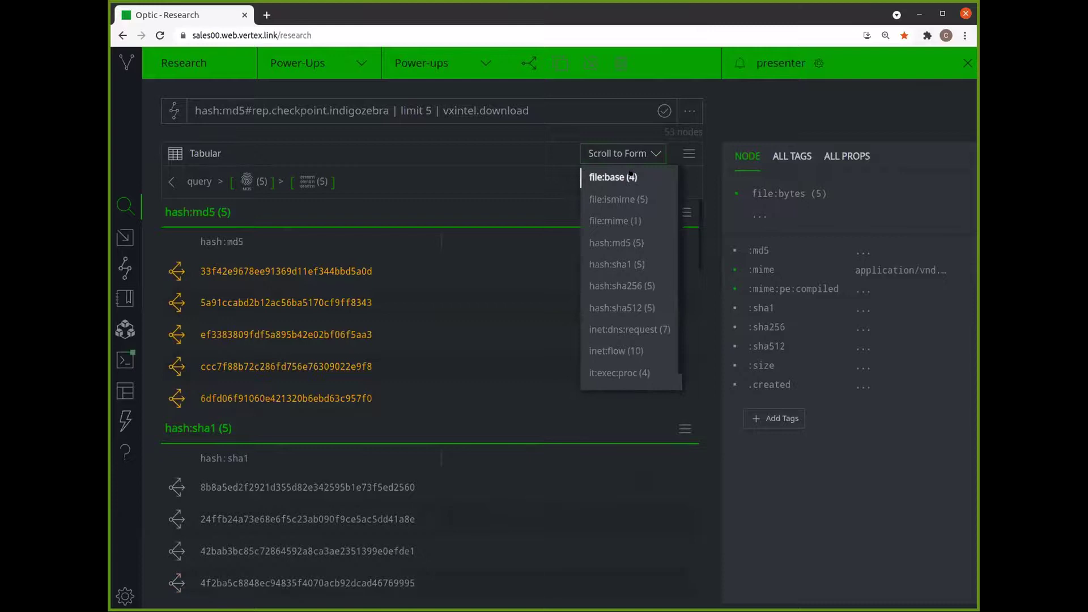
pyautogui.scroll(-1, 606, 312)
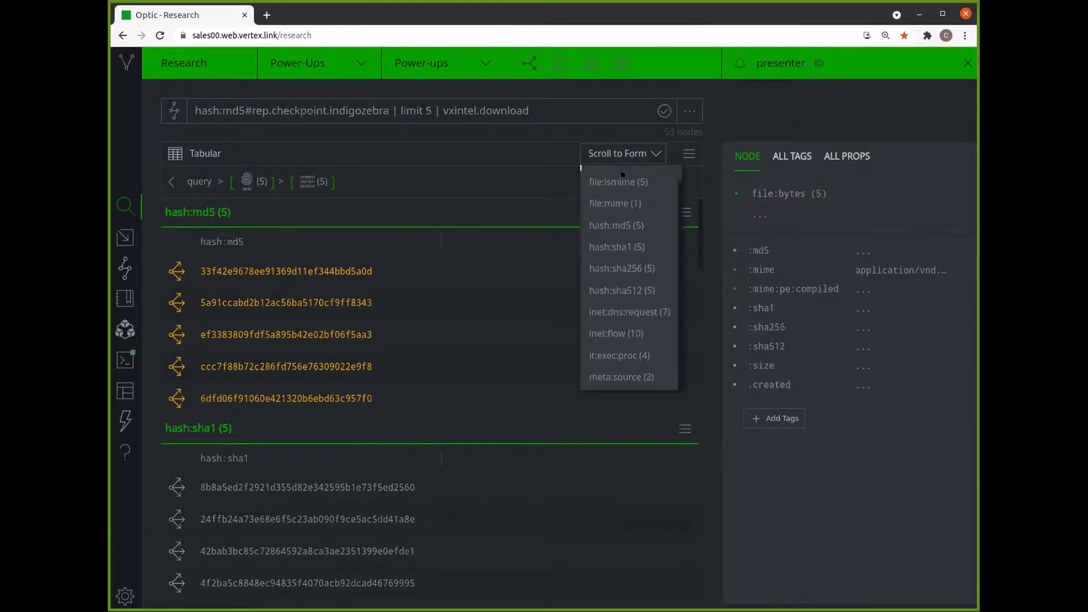
pyautogui.click(605, 311)
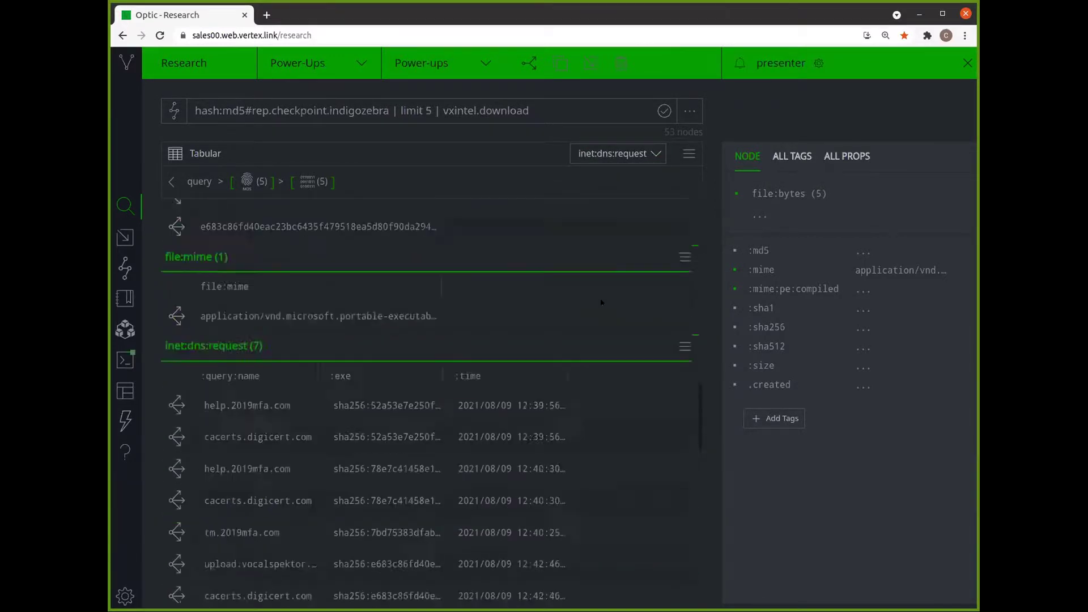
pyautogui.click(603, 147)
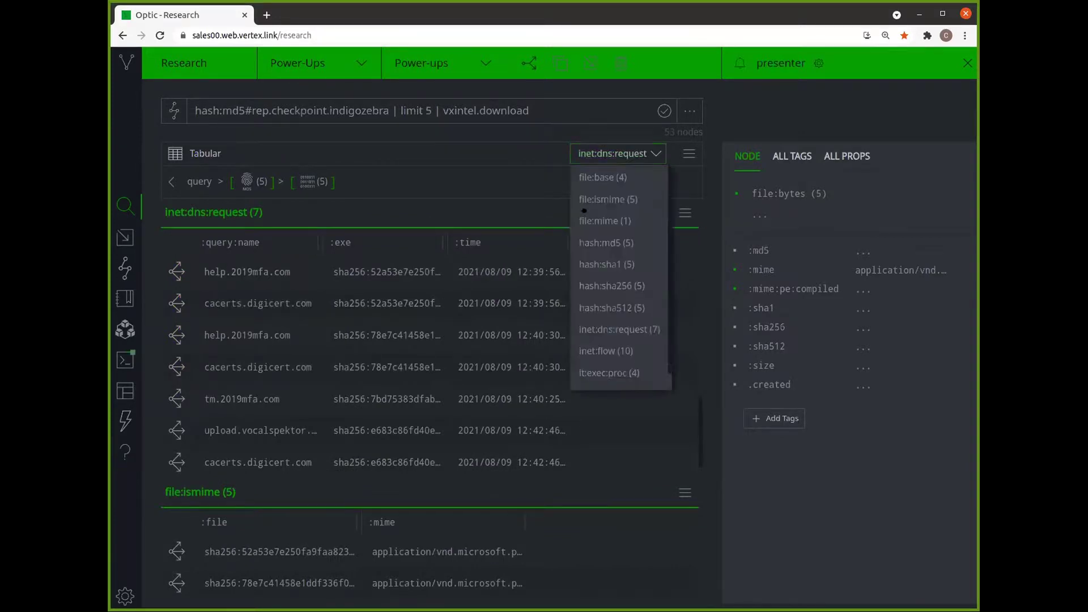
pyautogui.click(595, 350)
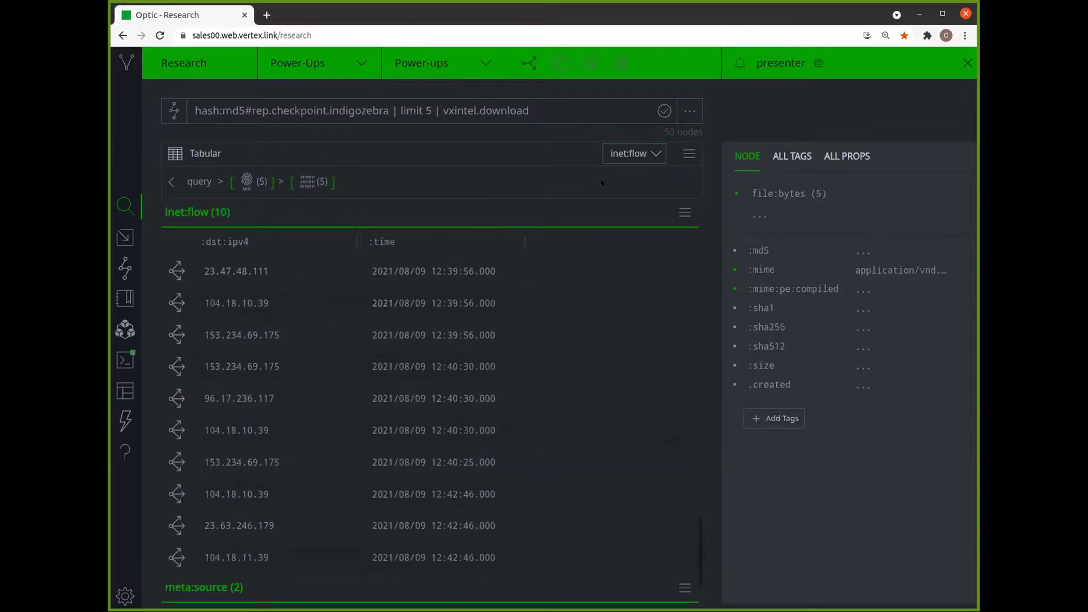
pyautogui.click(635, 153)
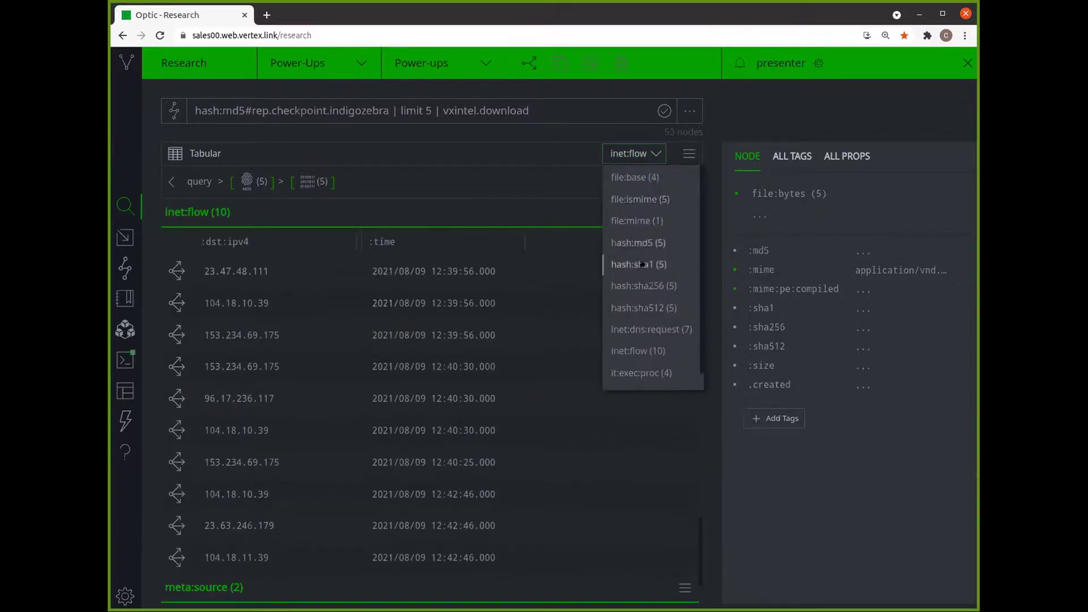
pyautogui.click(641, 326)
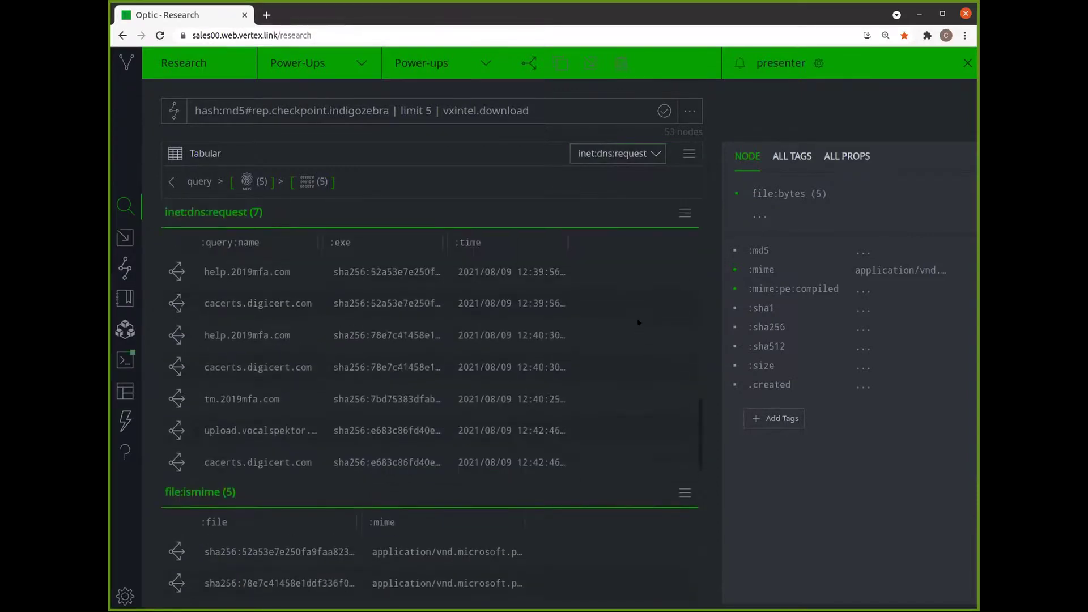
# Step: Pivot to the FQDNs and run a nettools DNS lookup on help.2019mfa.com
pyautogui.click(185, 267)
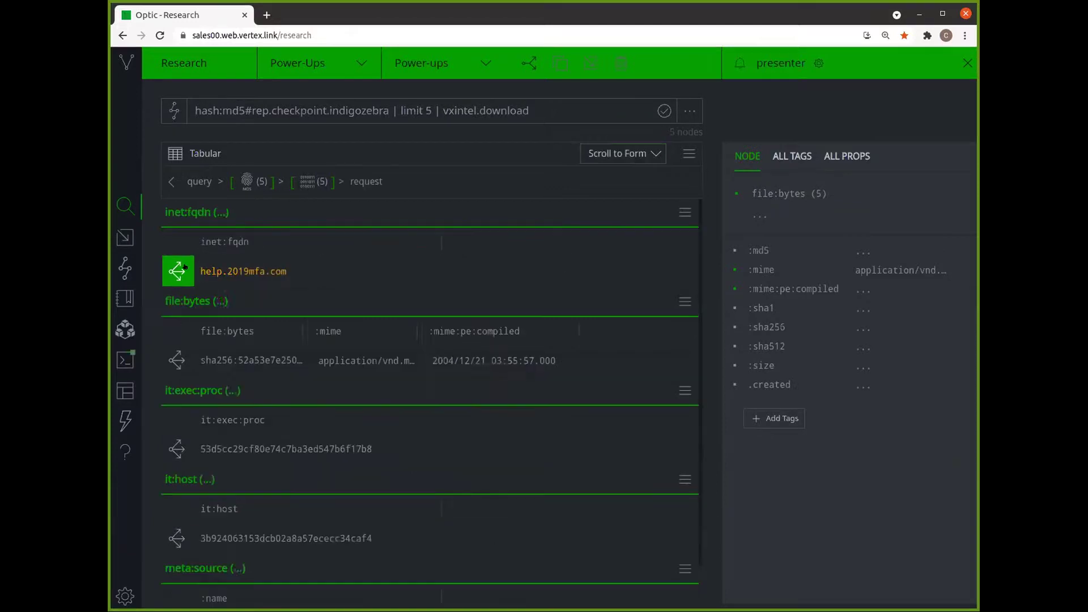
pyautogui.click(409, 276)
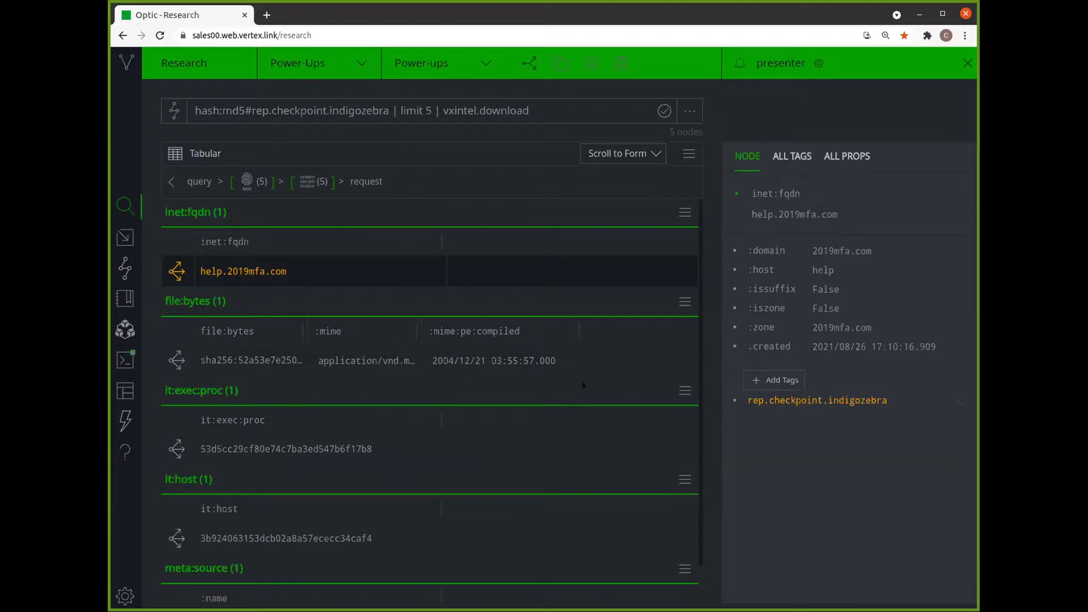
pyautogui.rightClick(238, 271)
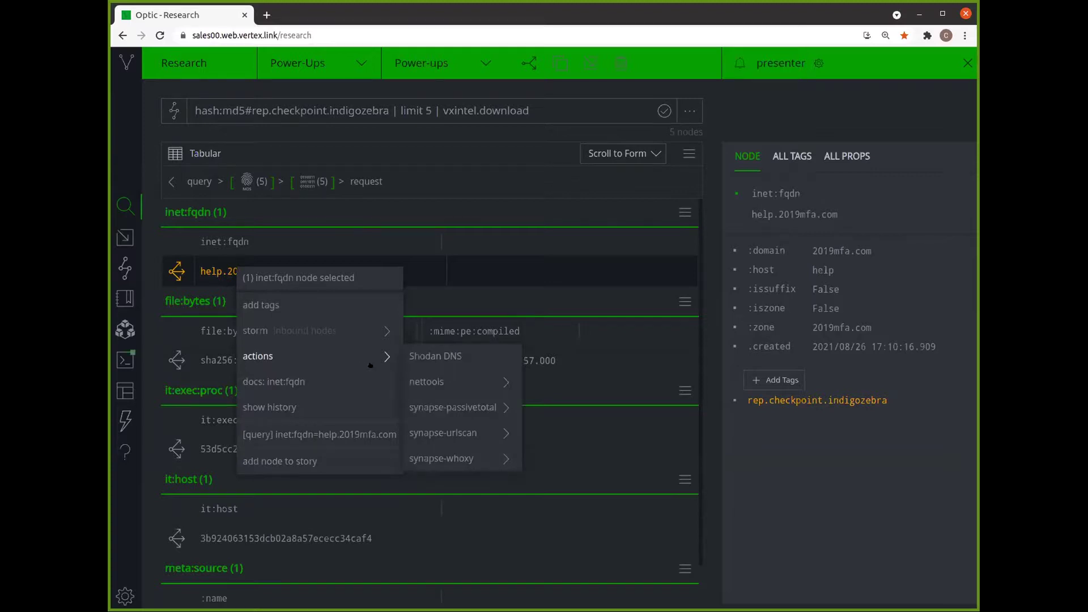
pyautogui.moveTo(458, 371)
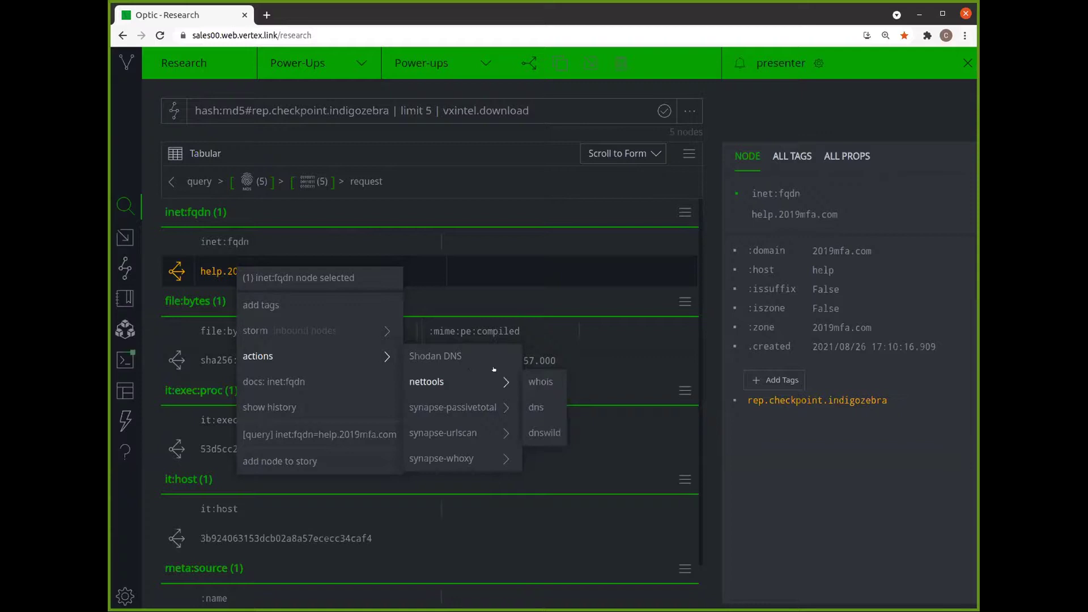
pyautogui.click(551, 406)
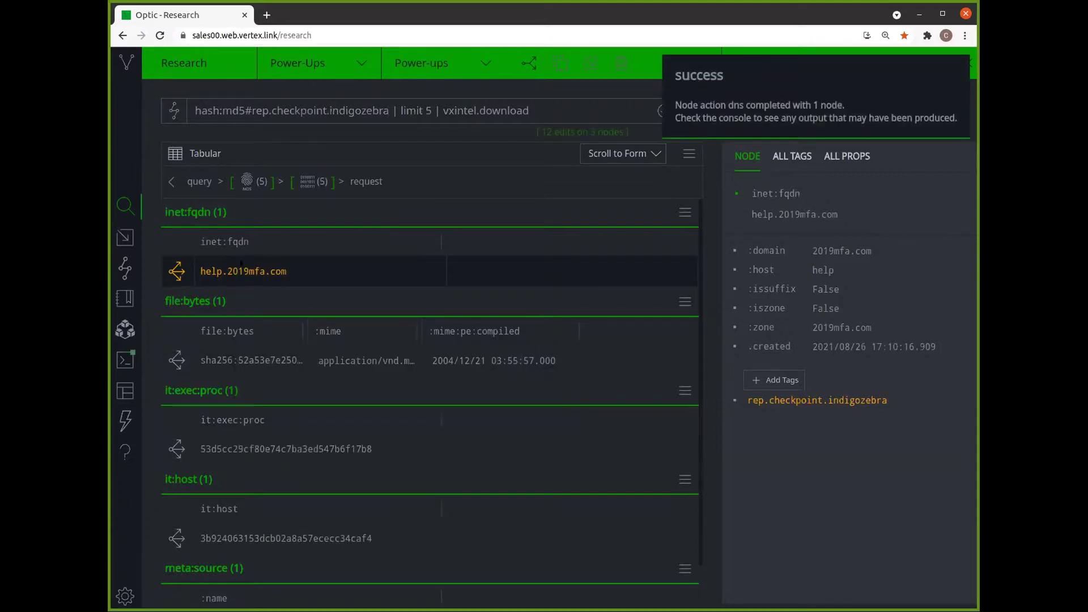
# Step: Enrich help.2019mfa.com with synapse-urlscan results
pyautogui.rightClick(334, 282)
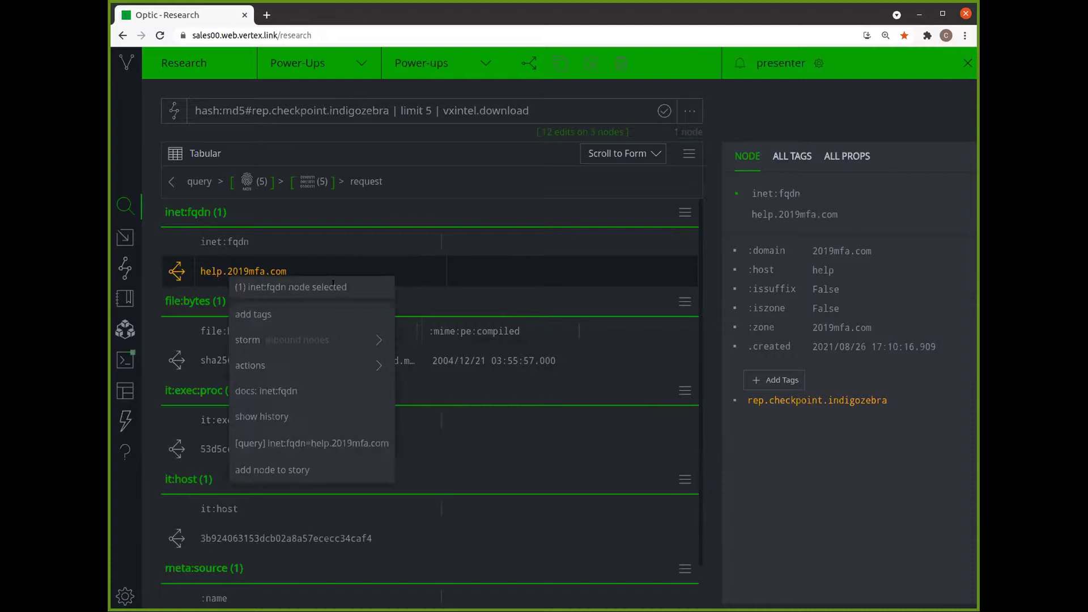
pyautogui.moveTo(455, 441)
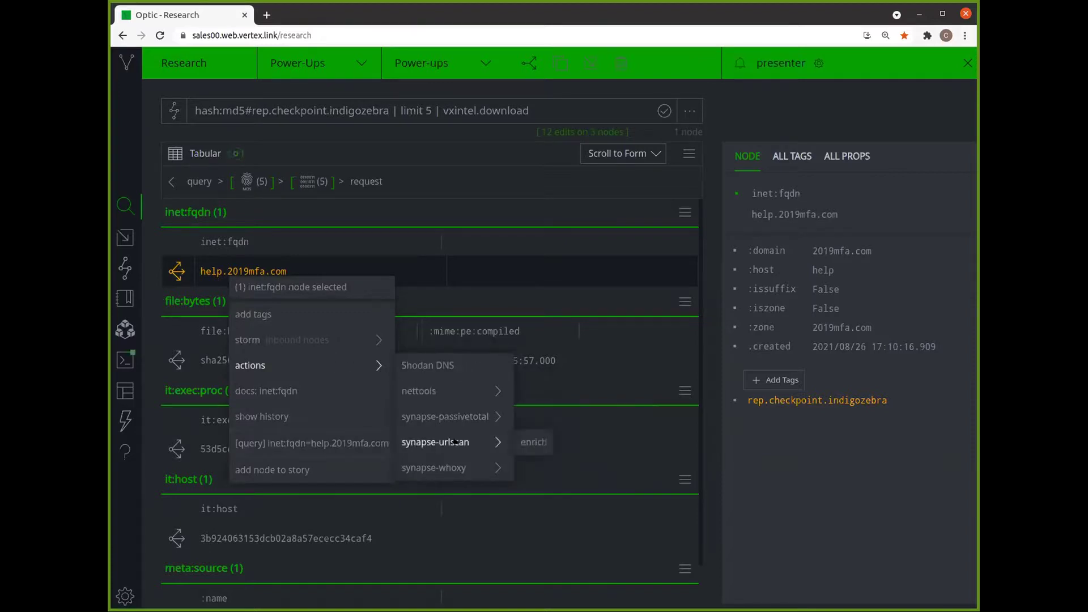
pyautogui.click(521, 442)
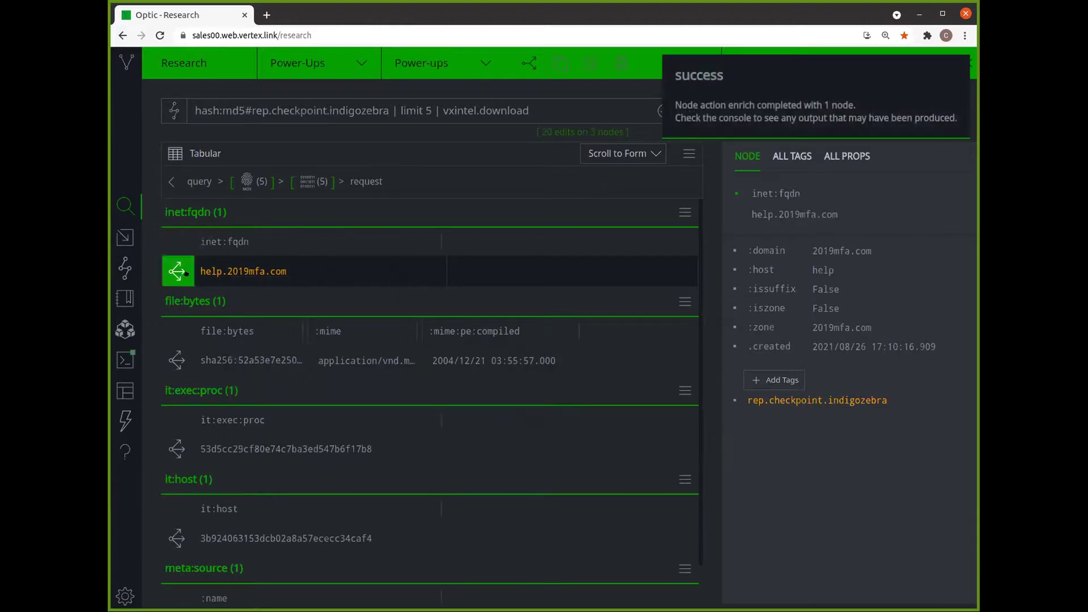
# Step: Pivot from help.2019mfa.com, jump to inet:dns:a, and inspect the art.asp URL node
pyautogui.click(204, 269)
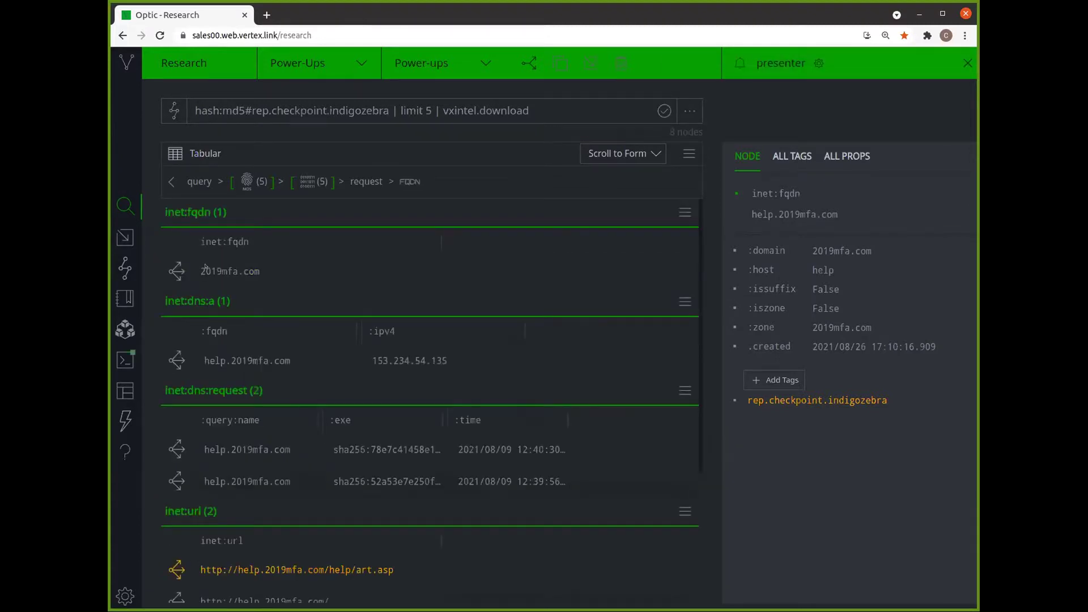
pyautogui.click(205, 267)
pyautogui.click(624, 149)
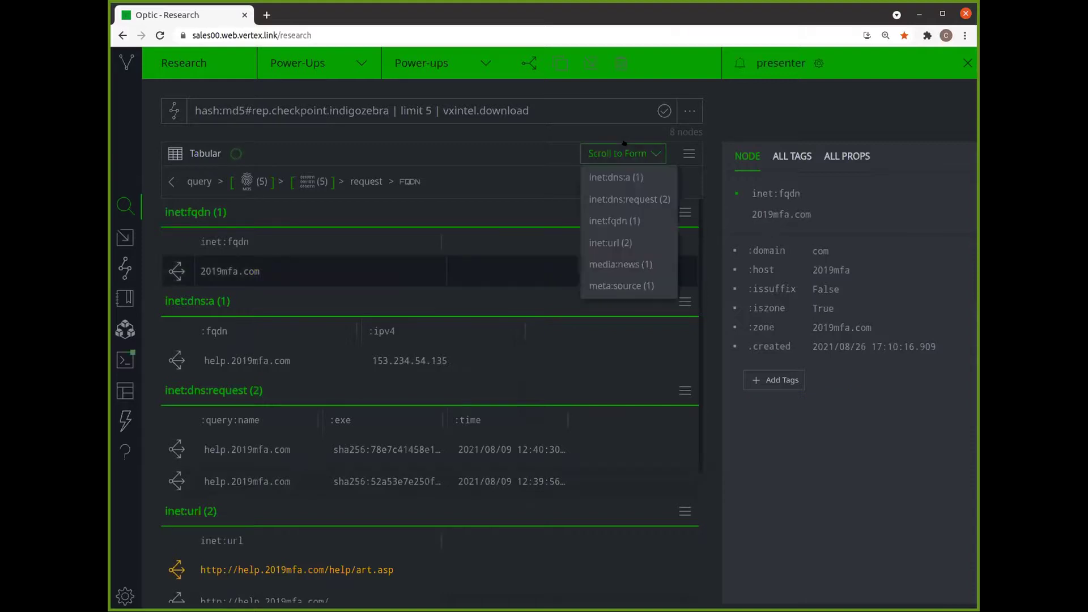
pyautogui.click(605, 175)
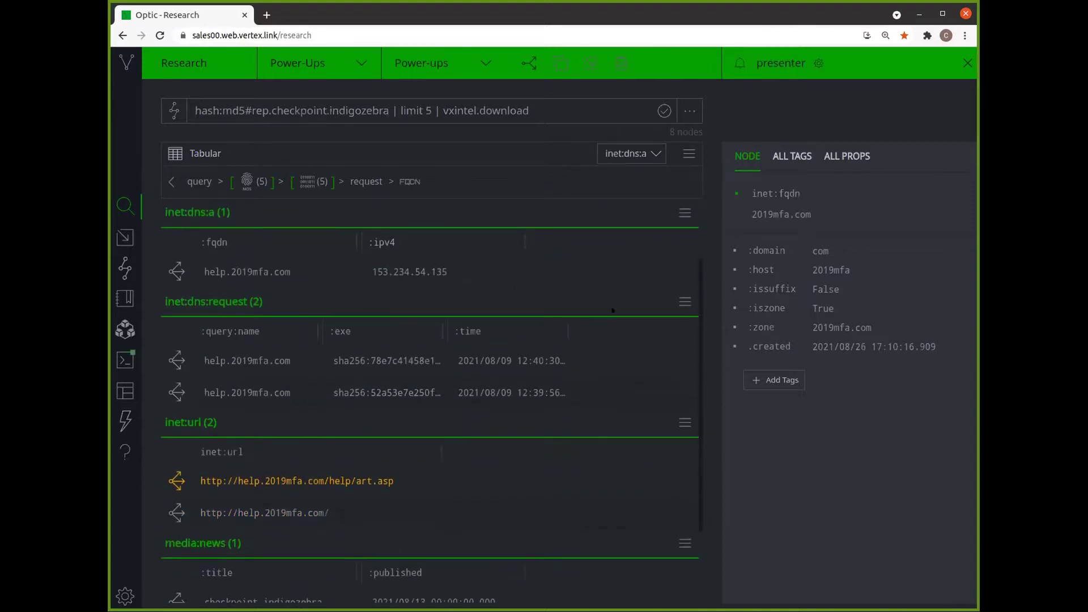
pyautogui.scroll(-2, 613, 310)
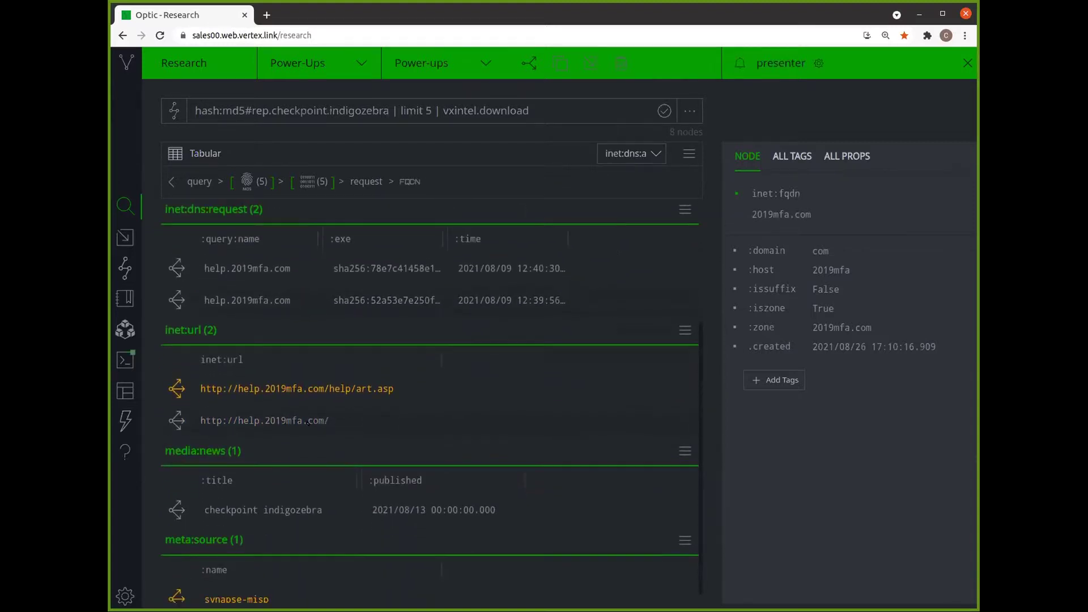
pyautogui.click(316, 392)
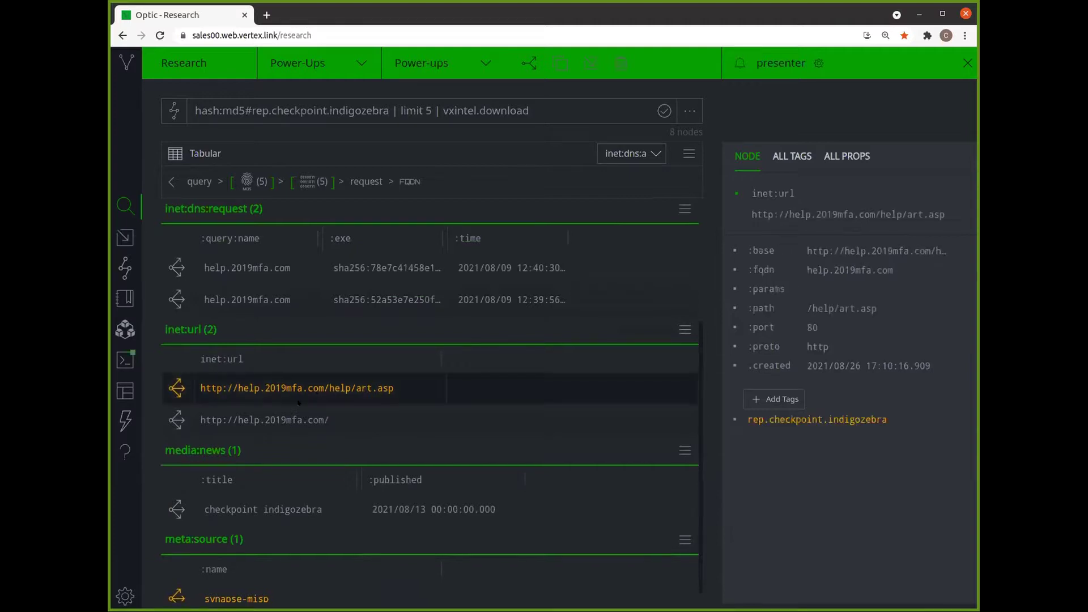
# Step: Return to 2019mfa.com, preview its related domains, and bring up its actions
pyautogui.scroll(2, 279, 311)
pyautogui.scroll(2, 275, 300)
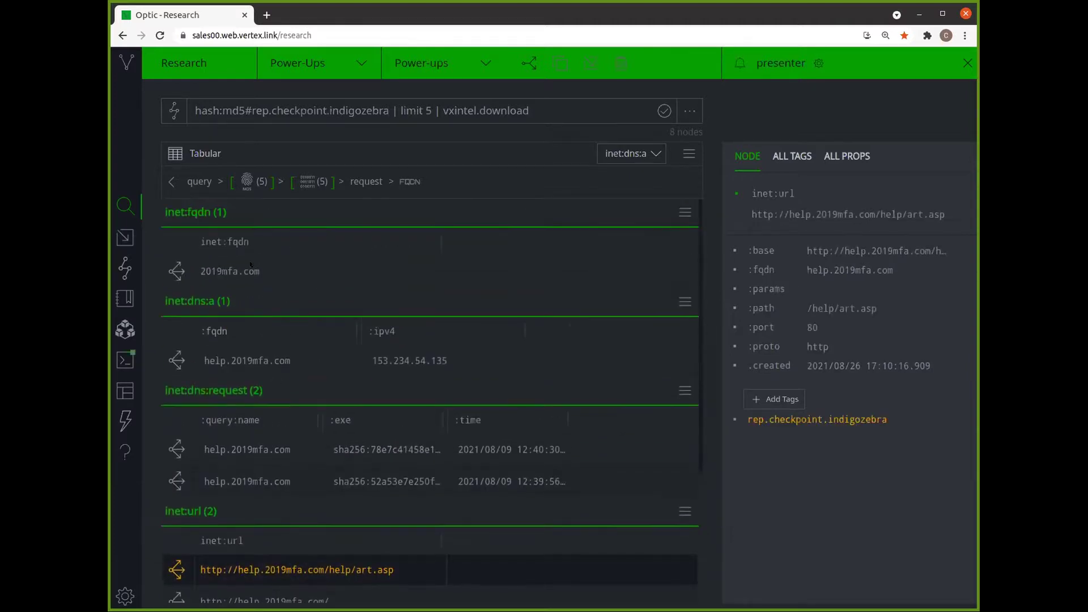
pyautogui.click(250, 264)
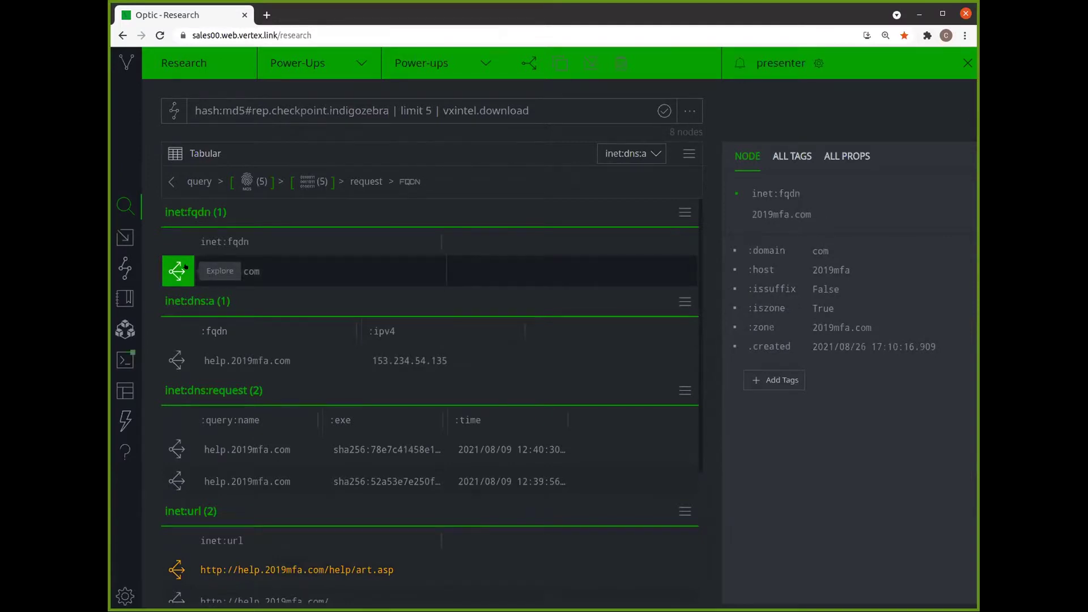
pyautogui.click(185, 267)
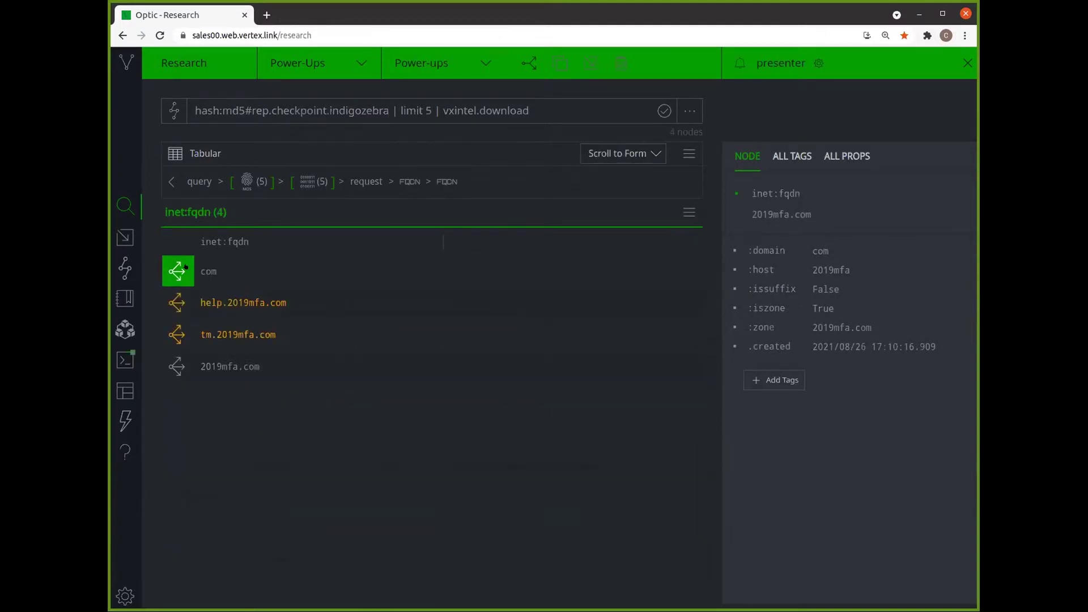
pyautogui.click(161, 181)
pyautogui.rightClick(243, 272)
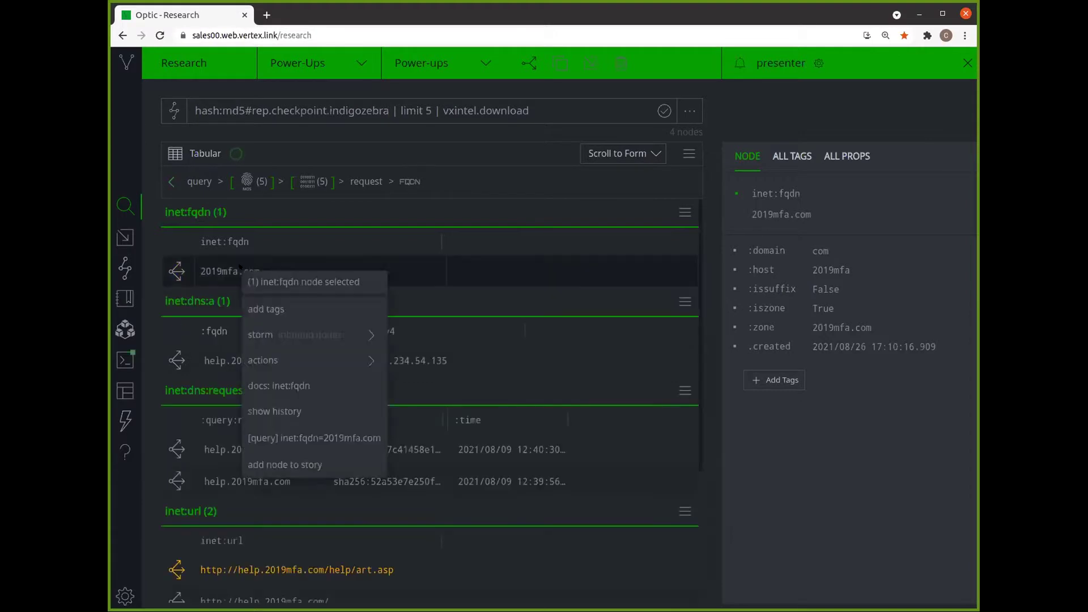
# Step: Run the nettools whois lookup and the whoxy.whois.history enrichment on 2019mfa.com
pyautogui.moveTo(362, 361)
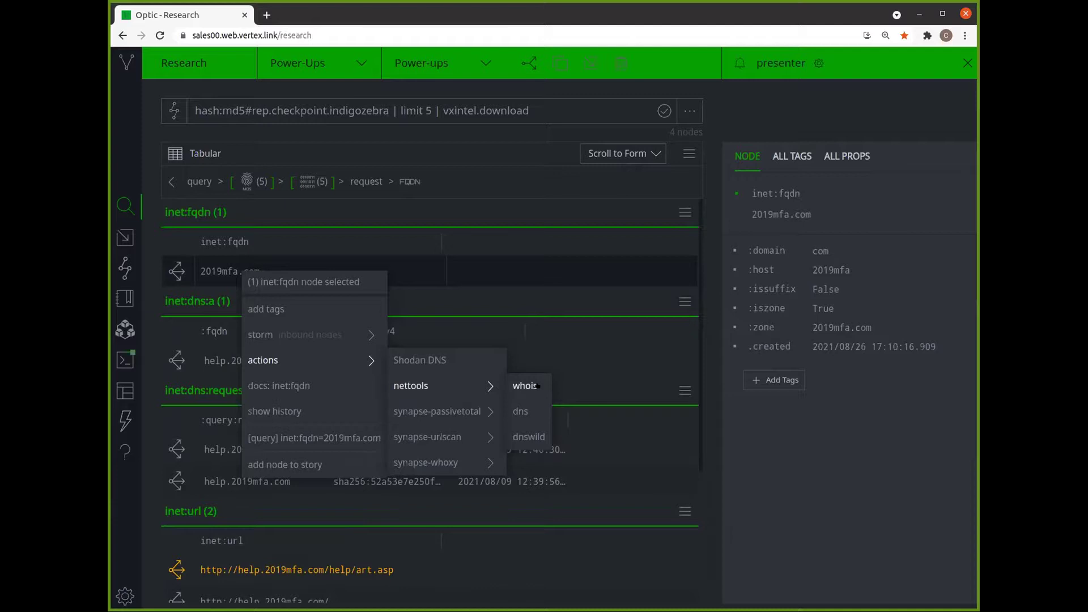
pyautogui.click(532, 386)
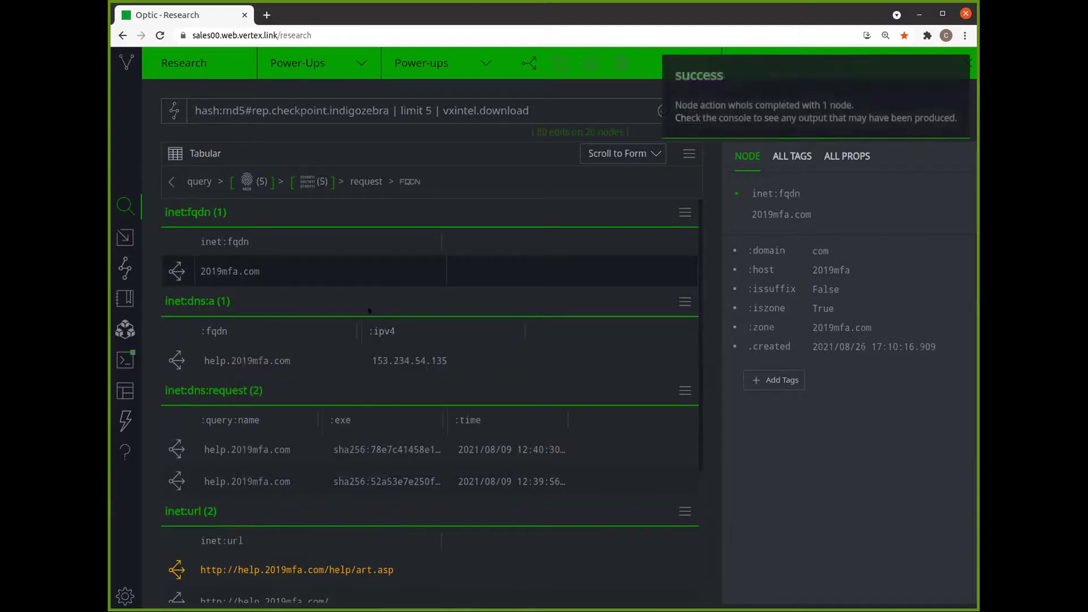
pyautogui.rightClick(251, 274)
pyautogui.moveTo(362, 366)
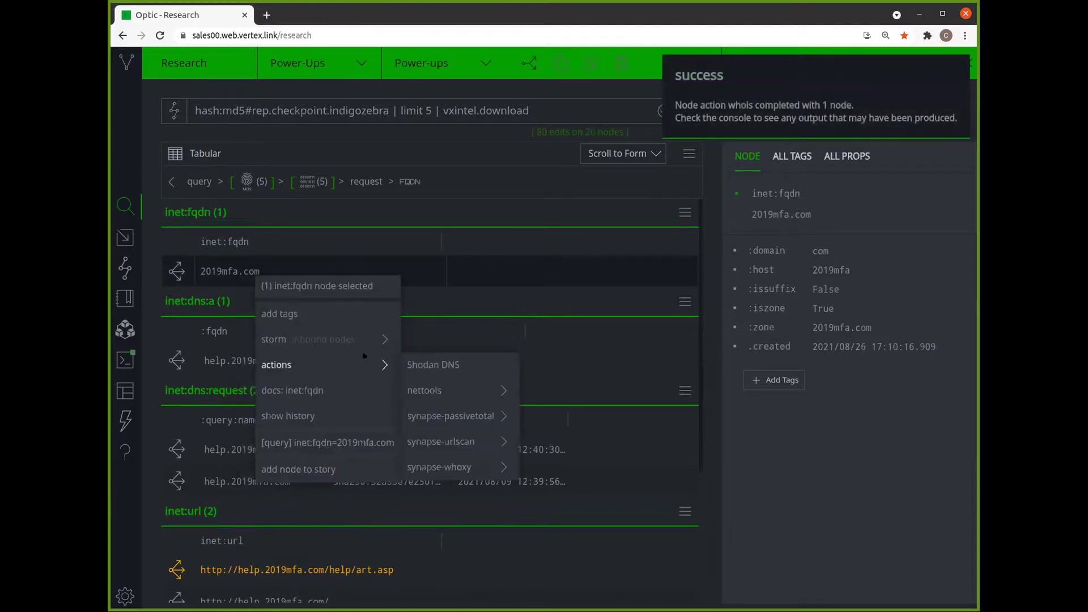
pyautogui.moveTo(474, 468)
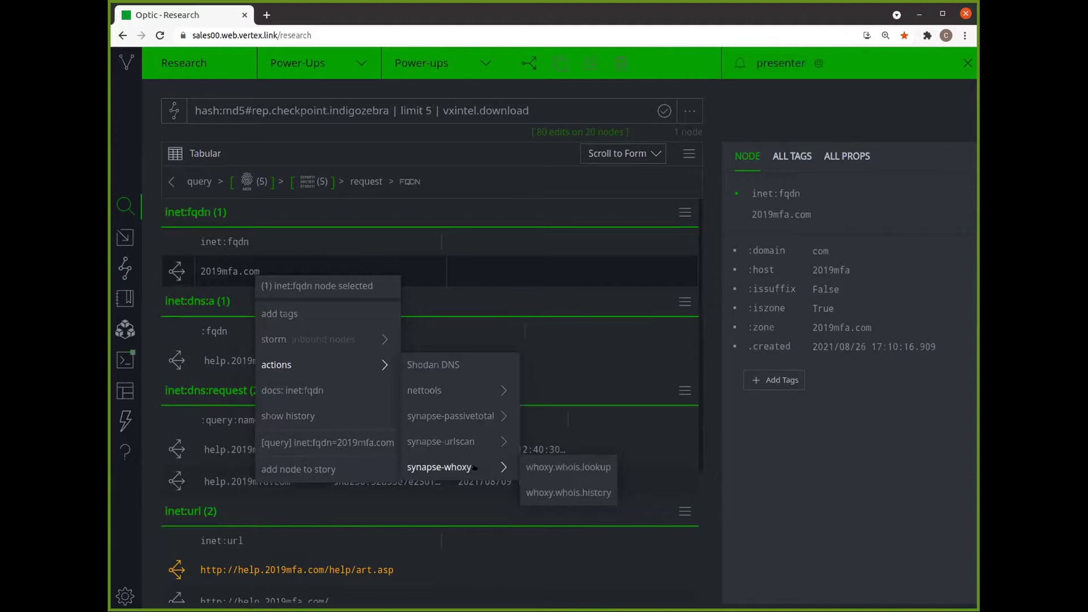
pyautogui.click(557, 491)
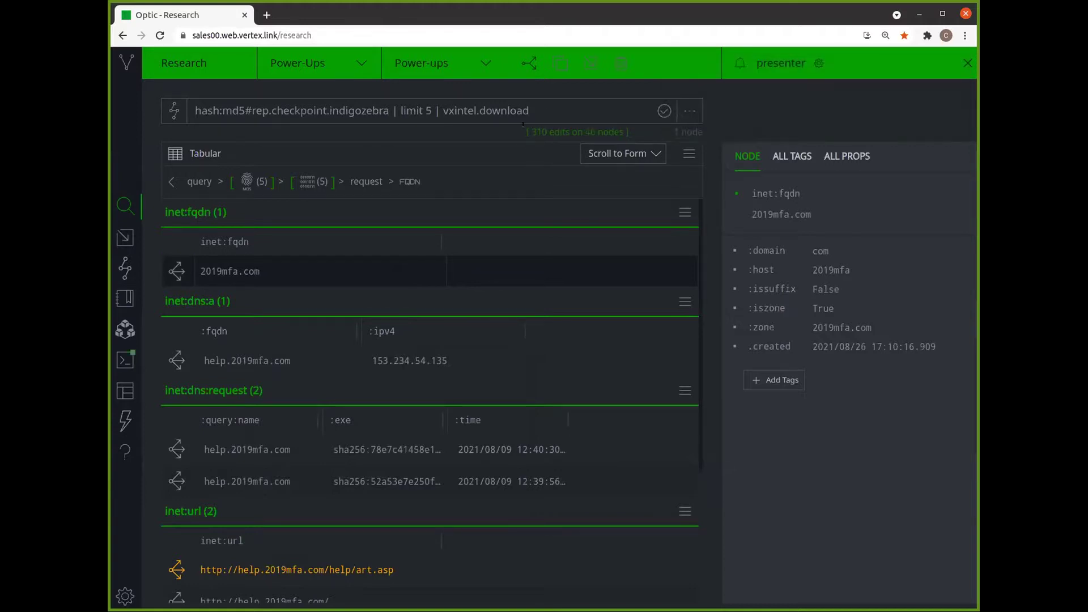
# Step: Pivot from 2019mfa.com to the inet:whois:contact results and inspect the first contact
pyautogui.click(177, 269)
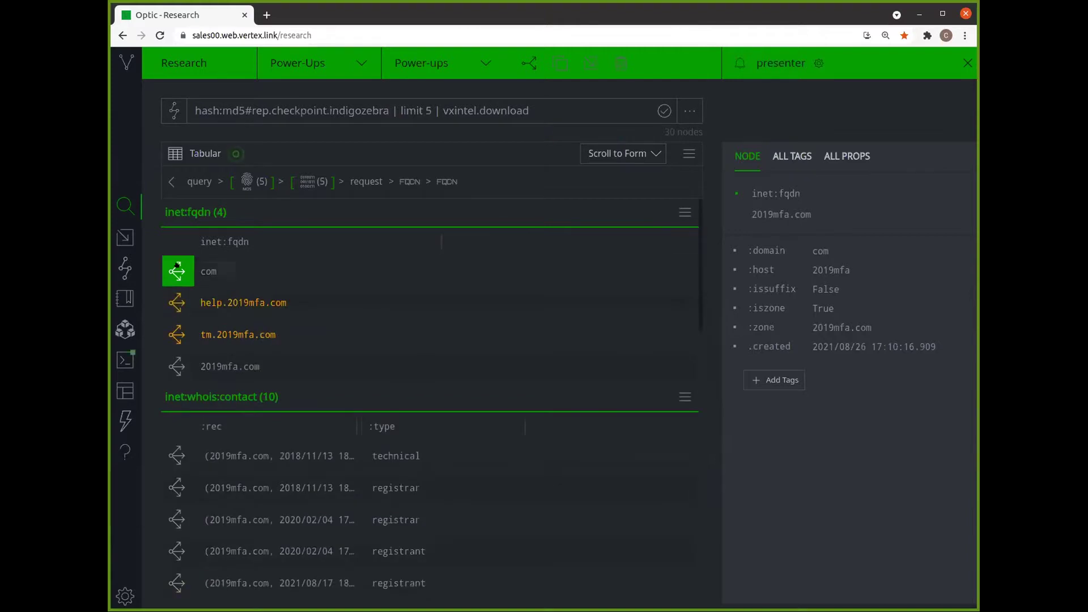
pyautogui.click(623, 155)
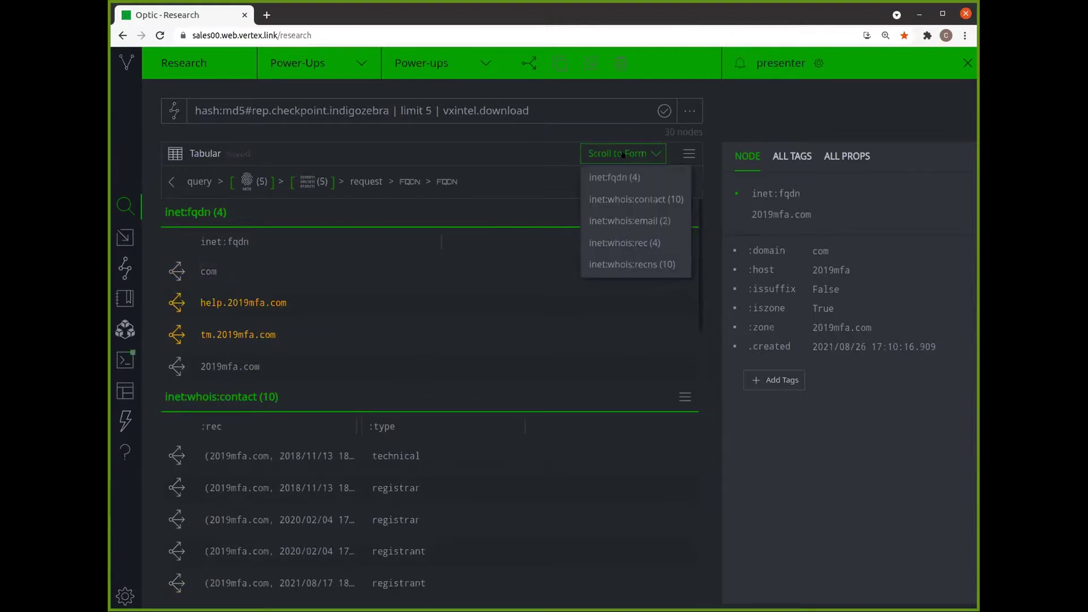
pyautogui.click(622, 205)
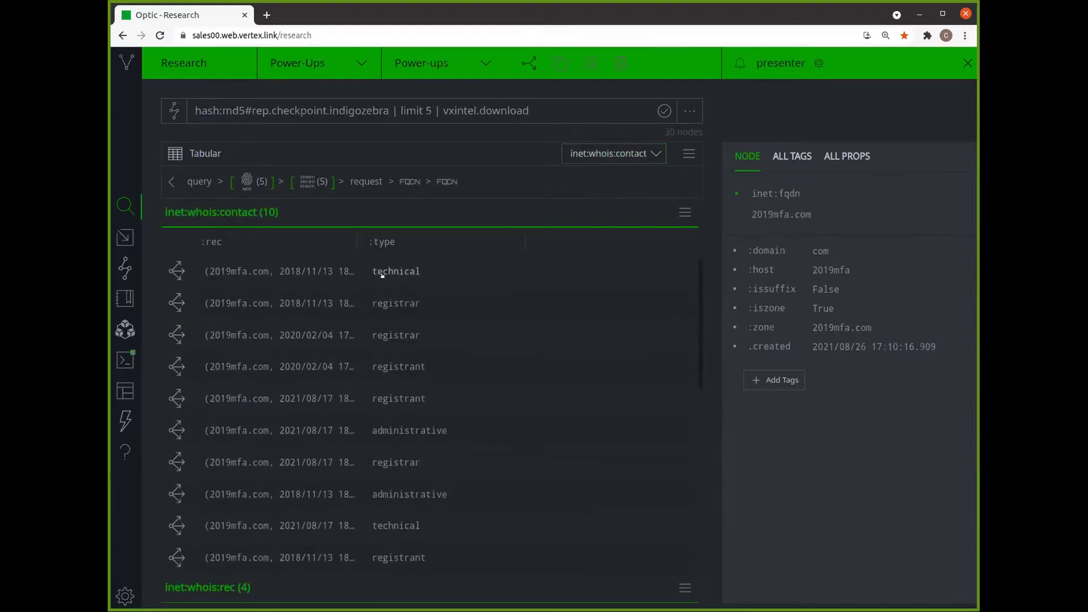
pyautogui.click(333, 276)
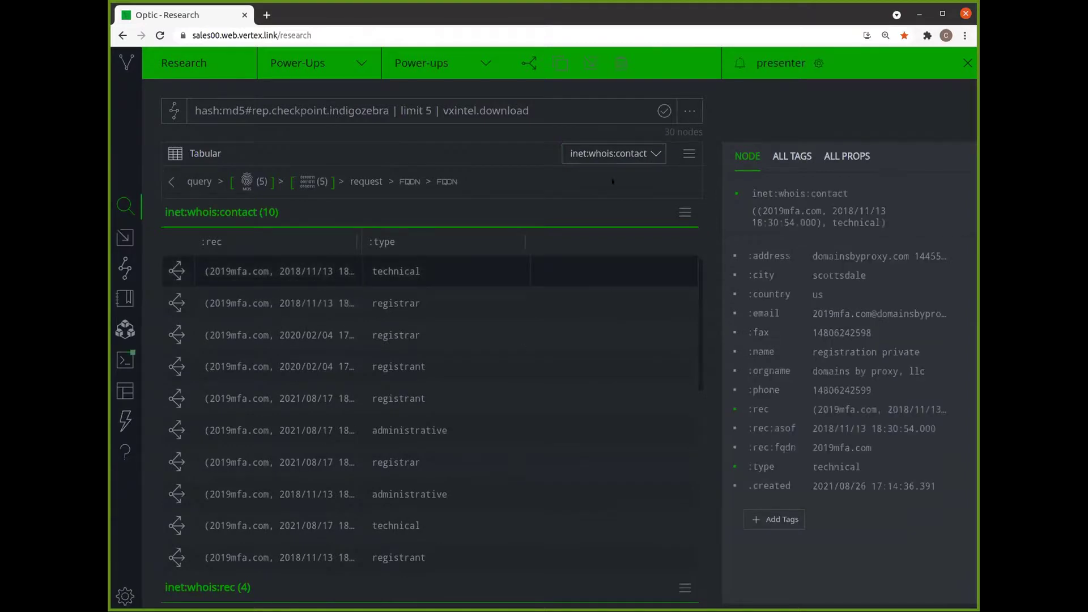
# Step: Jump to the inet:whois:email results, then the inet:whois:rec registration records
pyautogui.click(615, 153)
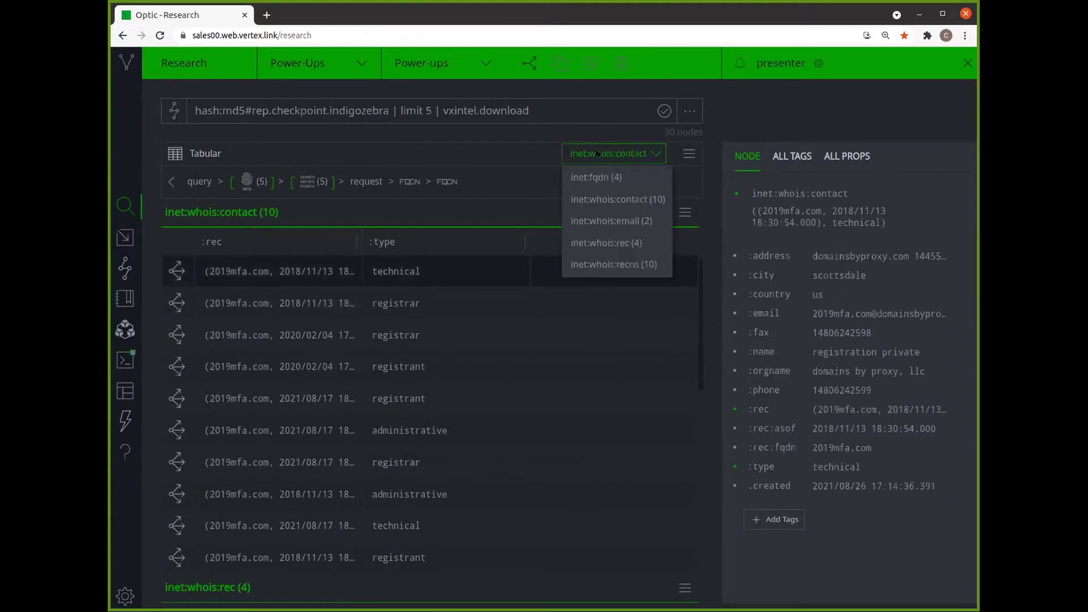
pyautogui.click(593, 220)
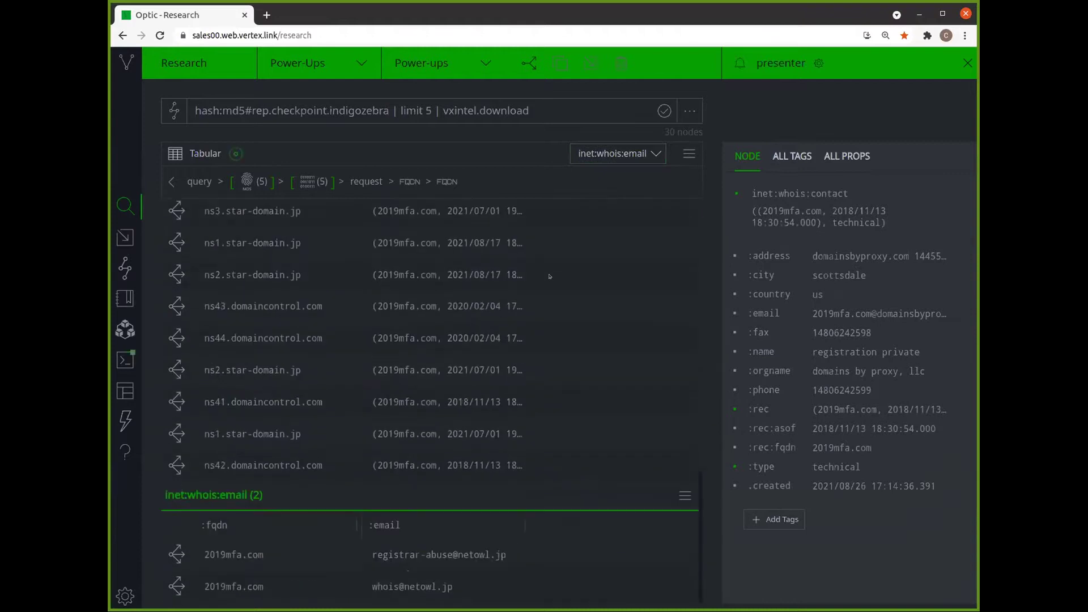
pyautogui.click(641, 154)
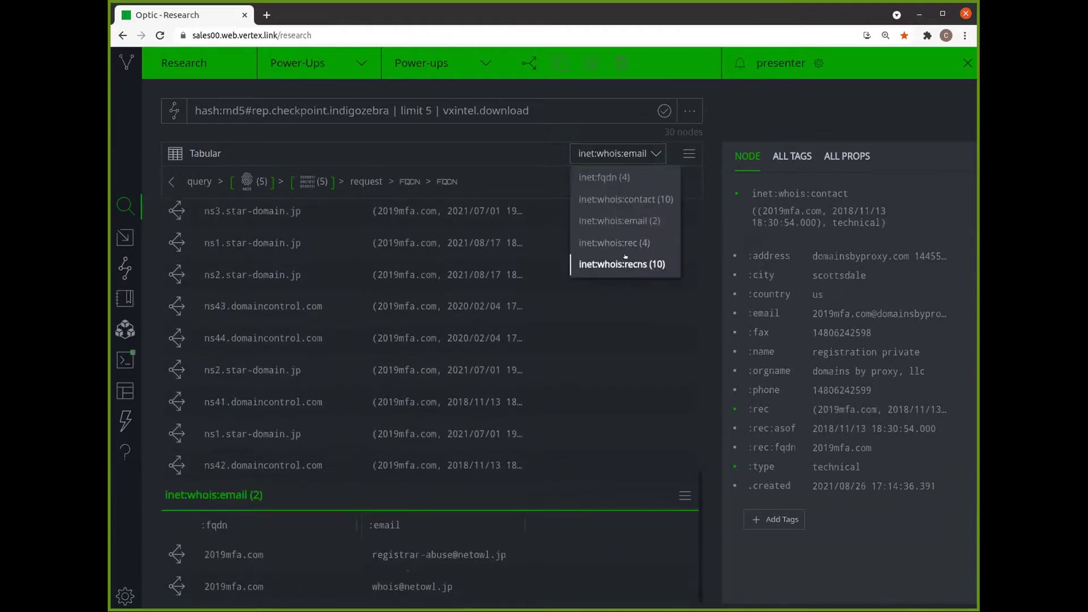
pyautogui.click(624, 238)
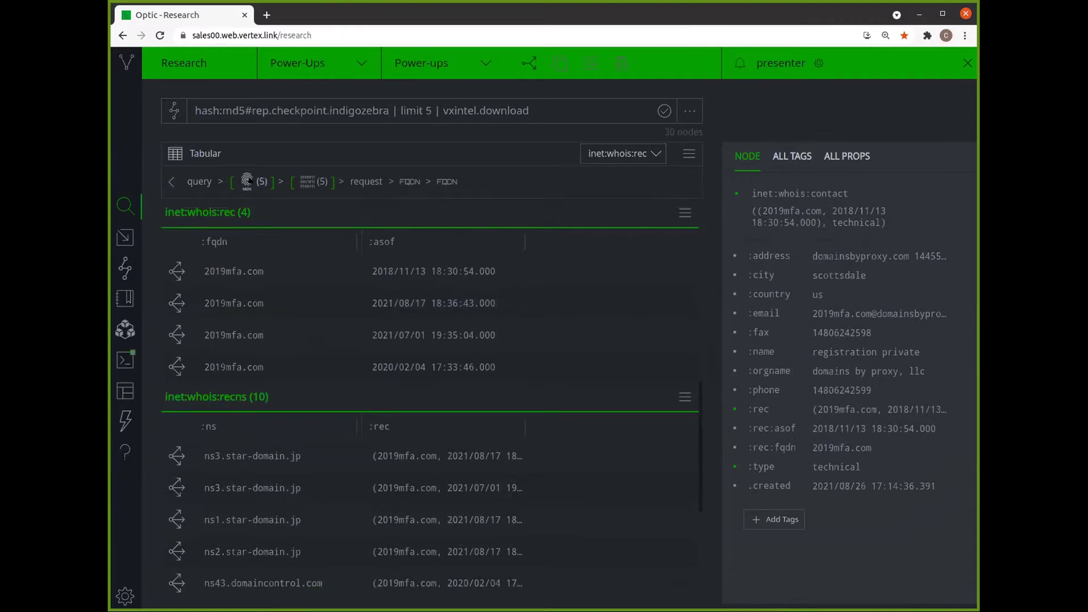
pyautogui.doubleClick(261, 181)
# Step: Step back to the five file:bytes samples and inspect the first one
pyautogui.click(299, 182)
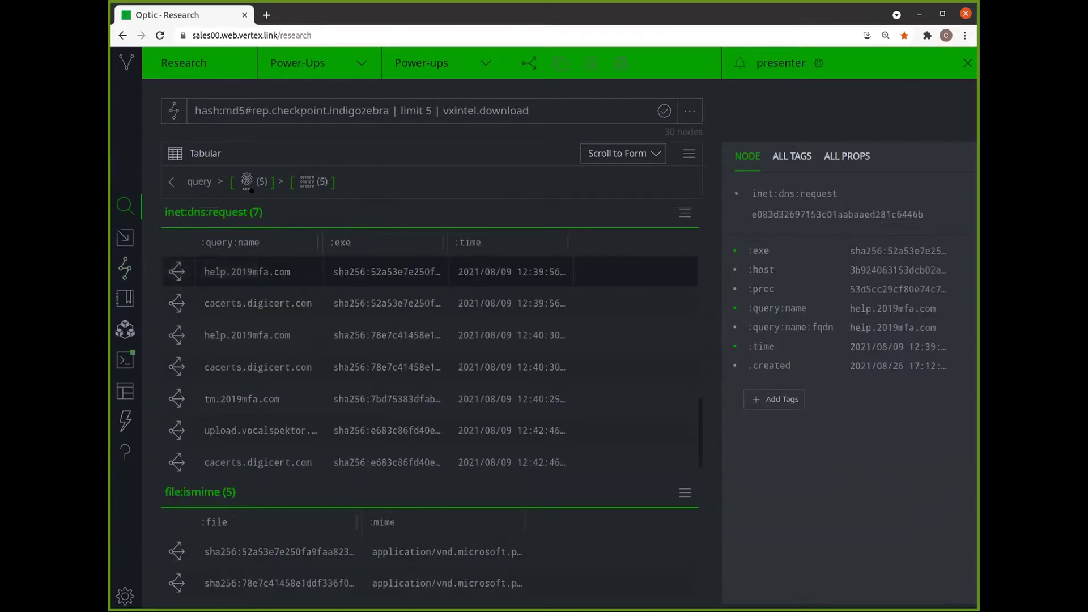
pyautogui.click(248, 181)
pyautogui.click(278, 267)
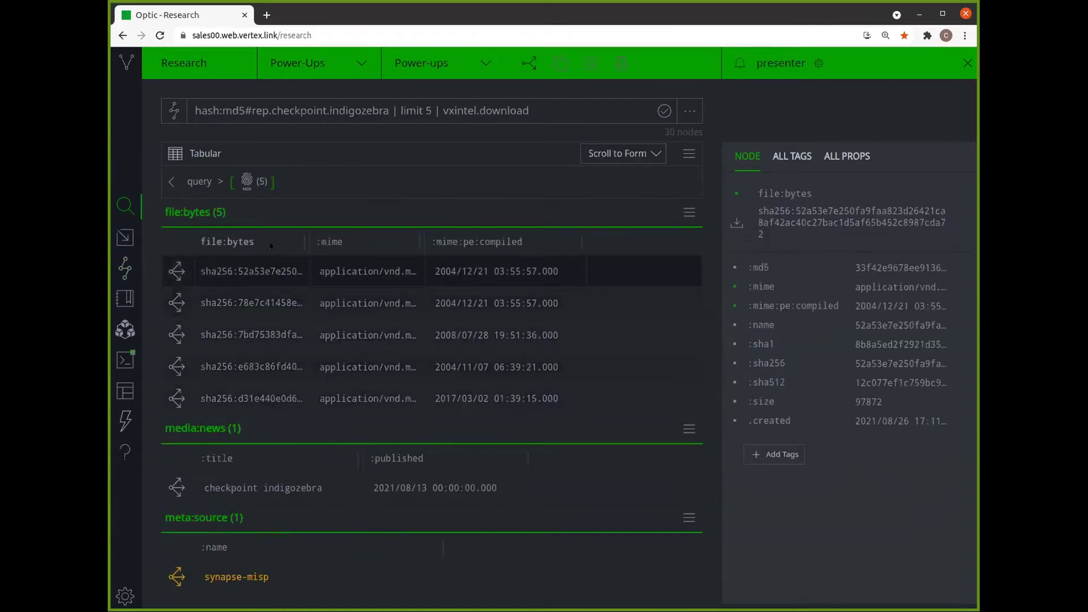
# Step: Select all five file samples and bring up their shared actions
pyautogui.click(689, 212)
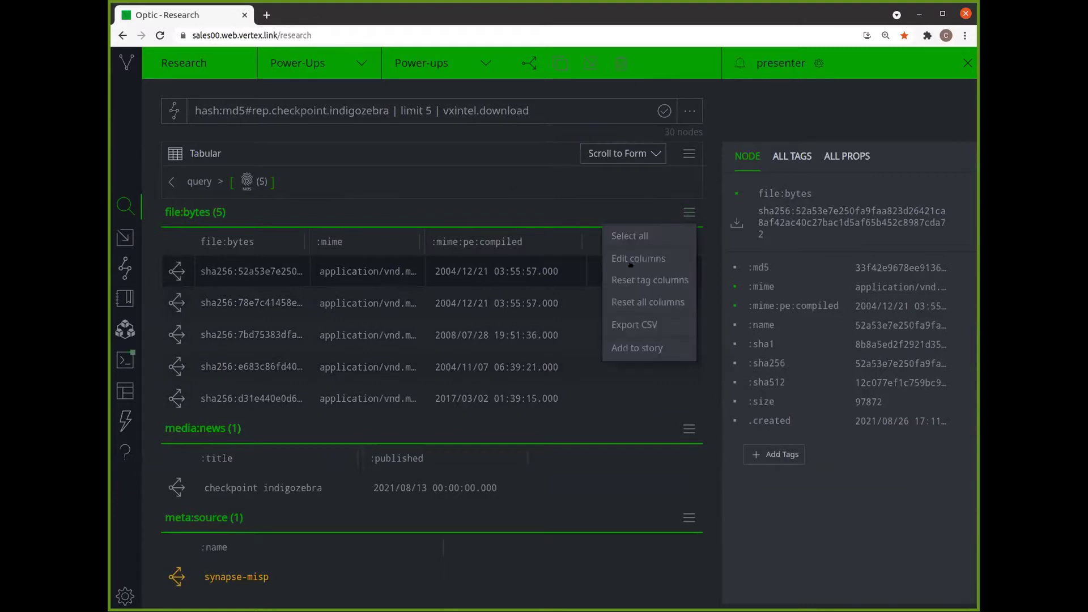
pyautogui.click(625, 236)
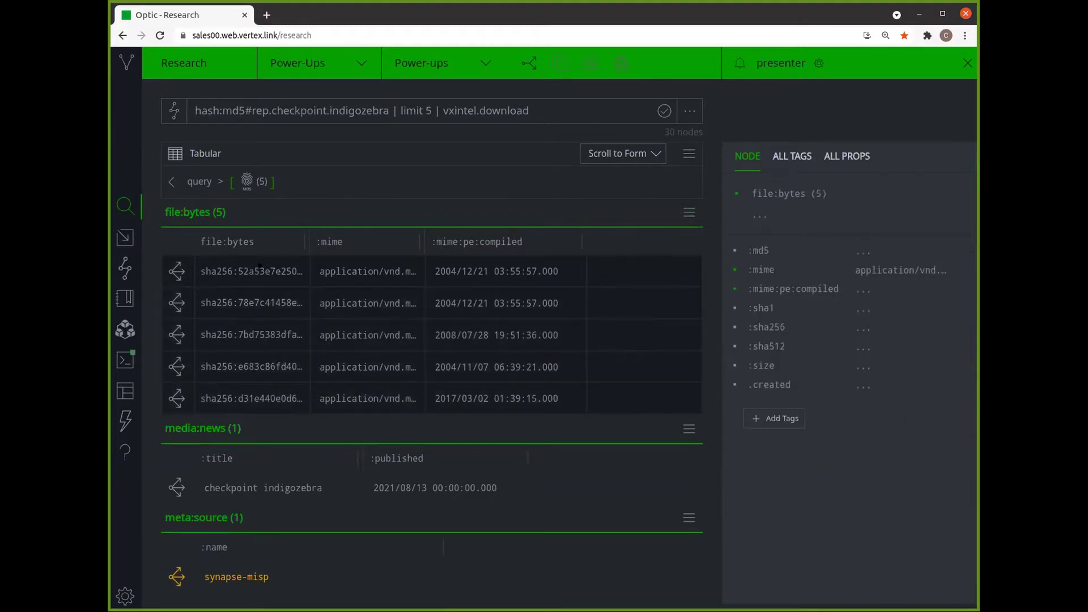
pyautogui.rightClick(259, 266)
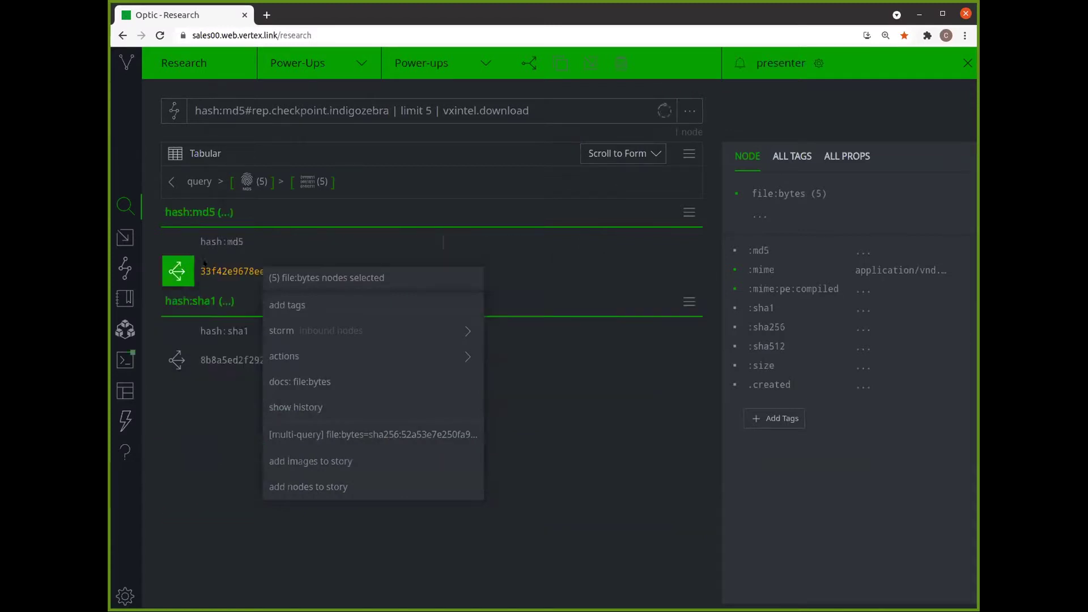
pyautogui.click(642, 153)
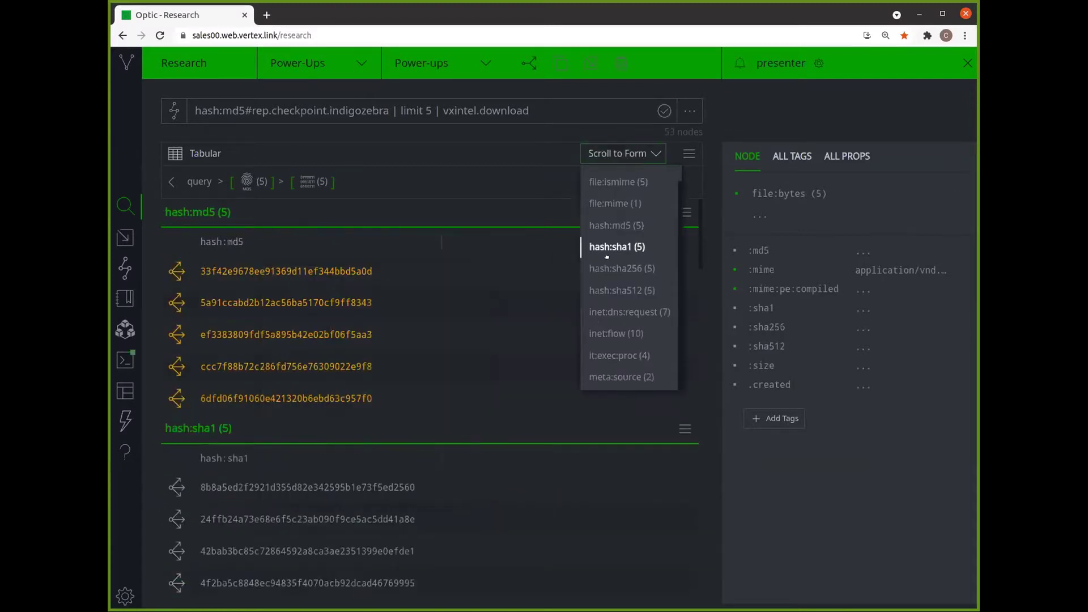
pyautogui.click(170, 181)
# Step: Run a YARA Grid match on the five selected files
pyautogui.rightClick(238, 284)
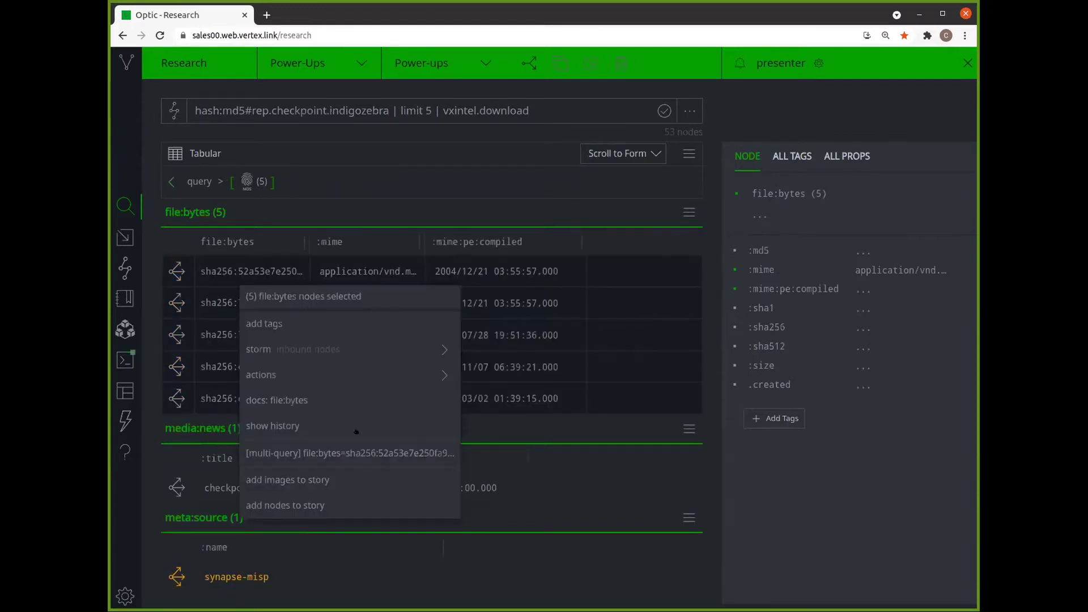
pyautogui.moveTo(389, 369)
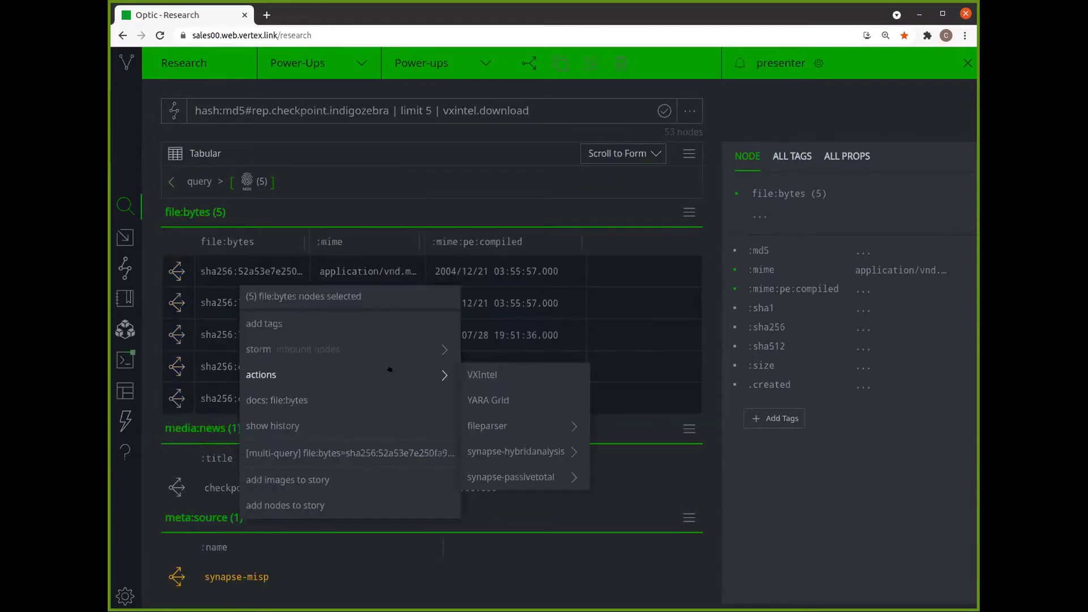
pyautogui.click(501, 401)
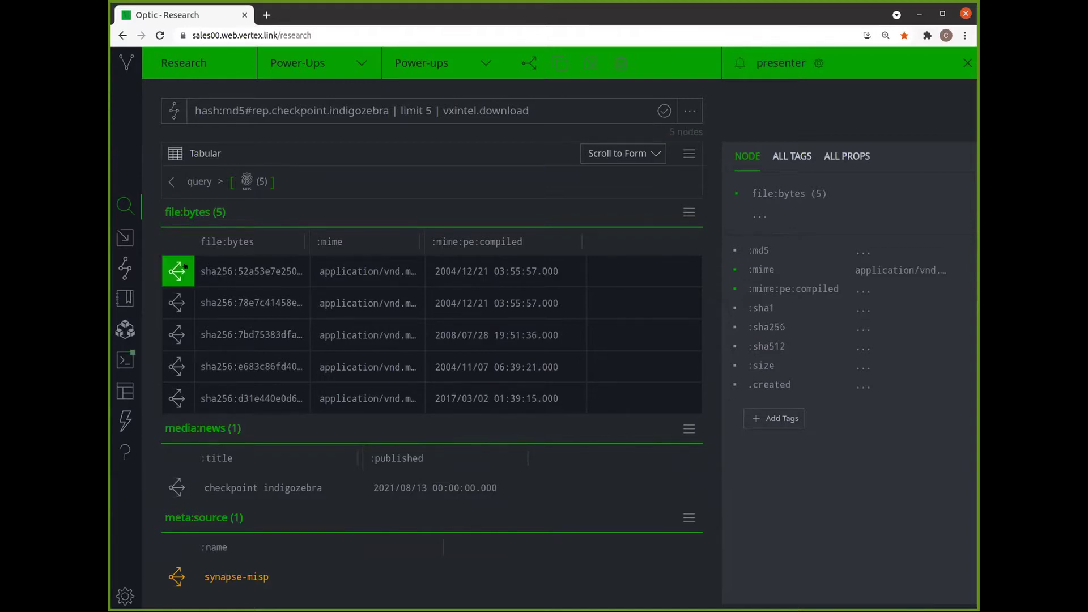
# Step: Pivot from the file samples to their related hash, DNS, flow and process nodes
pyautogui.click(181, 271)
pyautogui.click(614, 158)
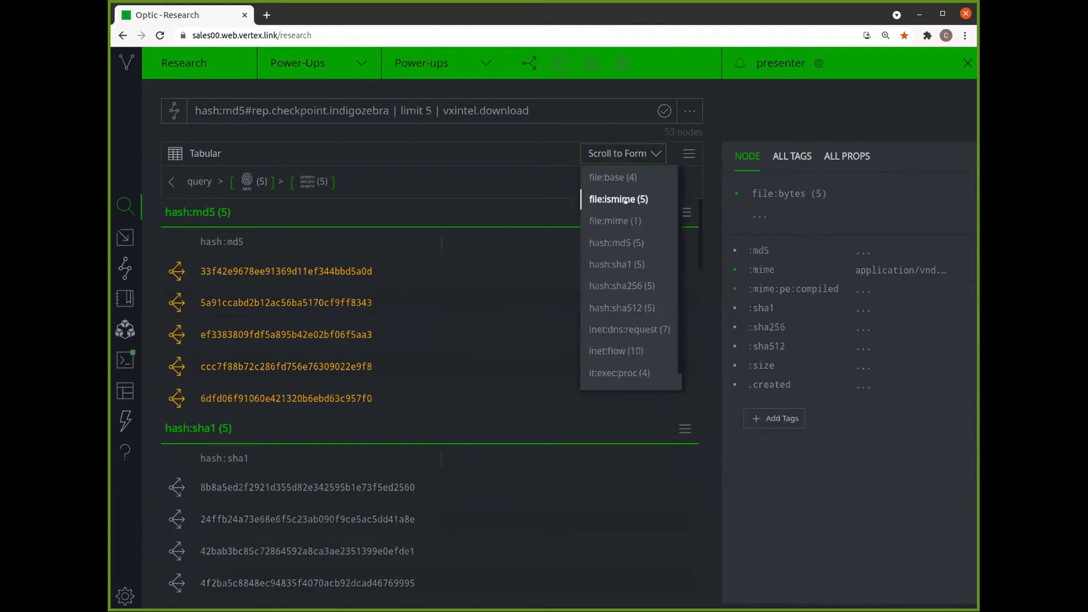
pyautogui.scroll(-1, 613, 204)
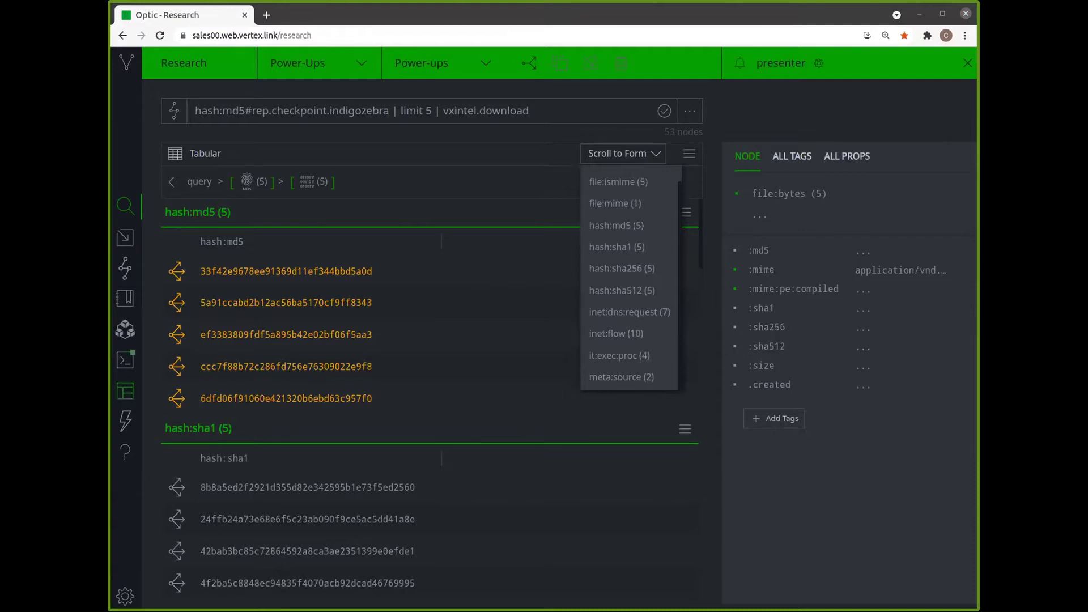
# Step: In the Console, run jira.issue.create to open MDR ticket MDR-60 about XCaon and BoxCaon
pyautogui.click(125, 361)
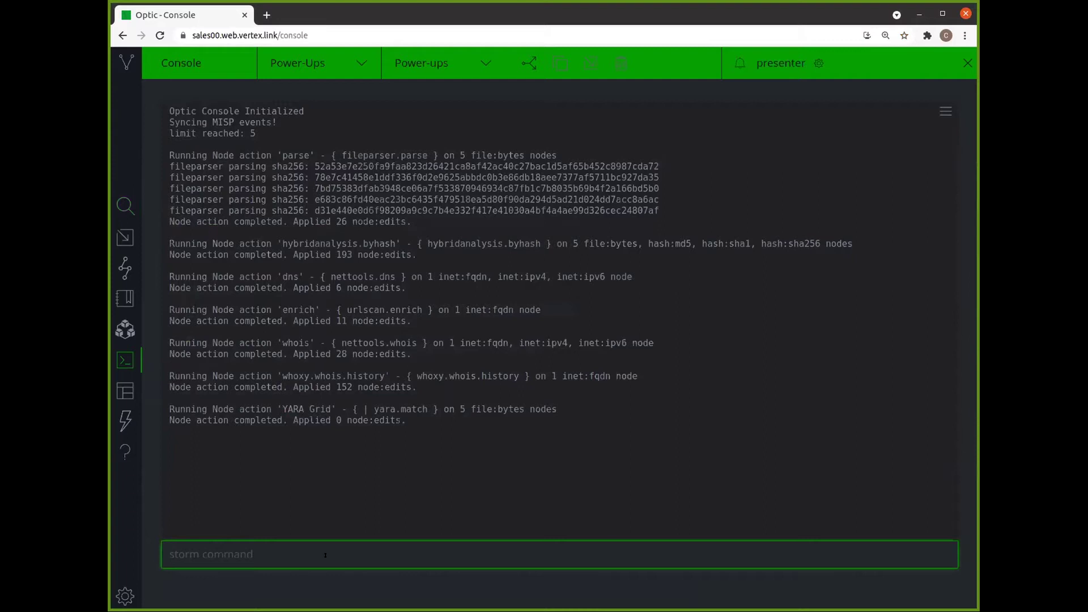
pyautogui.write('jira.issue.create MDR support "As: VTX Want: Review XCaon and BoxCaon Samples and Create YARA Rules So: More Samples"')
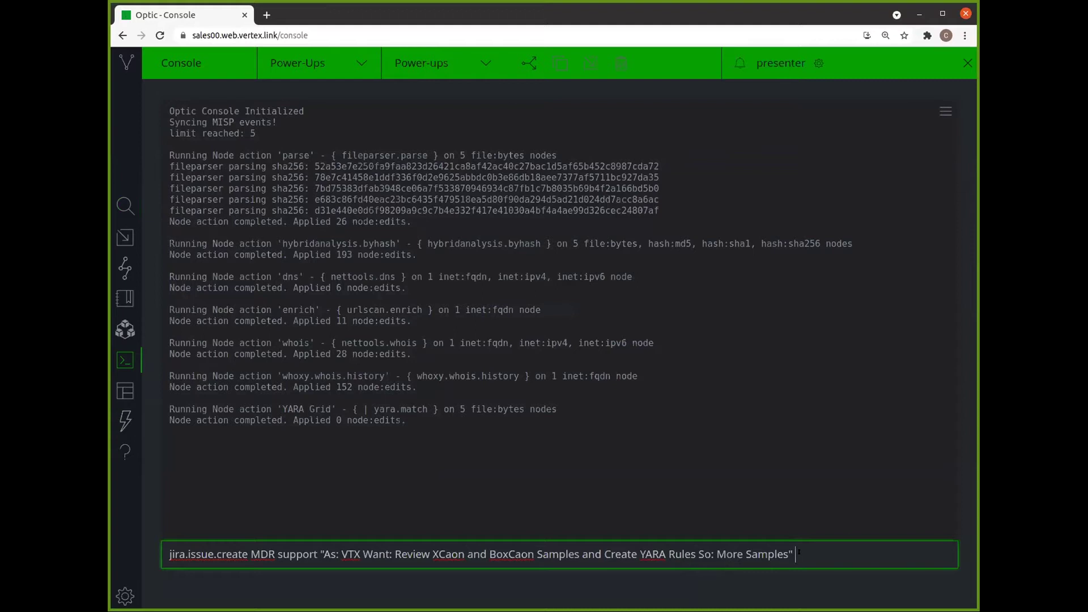
pyautogui.press('Return')
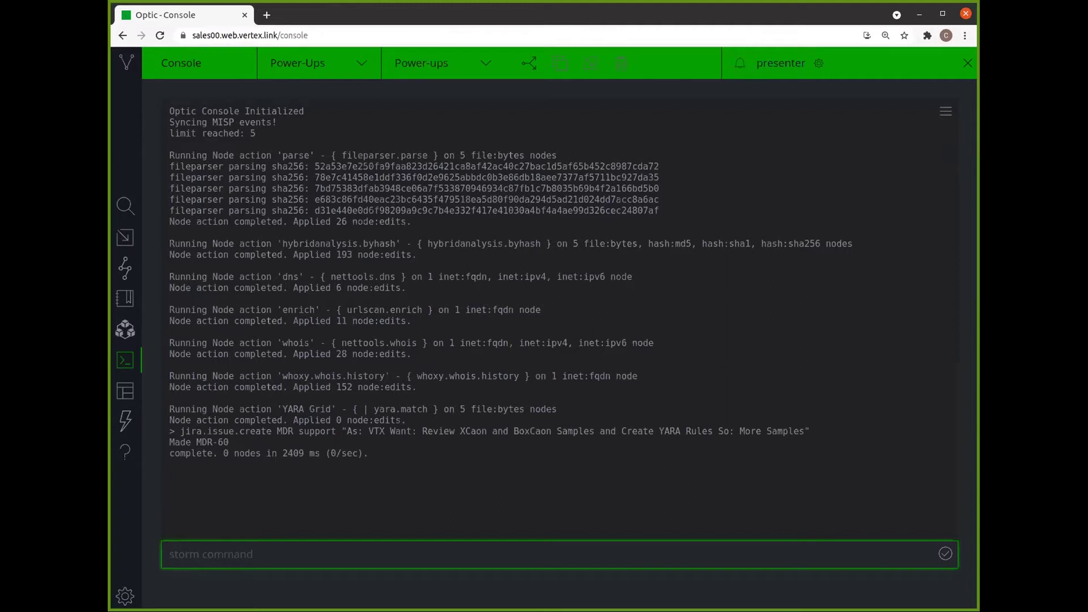
pyautogui.hotkey('alt', 'Tab')
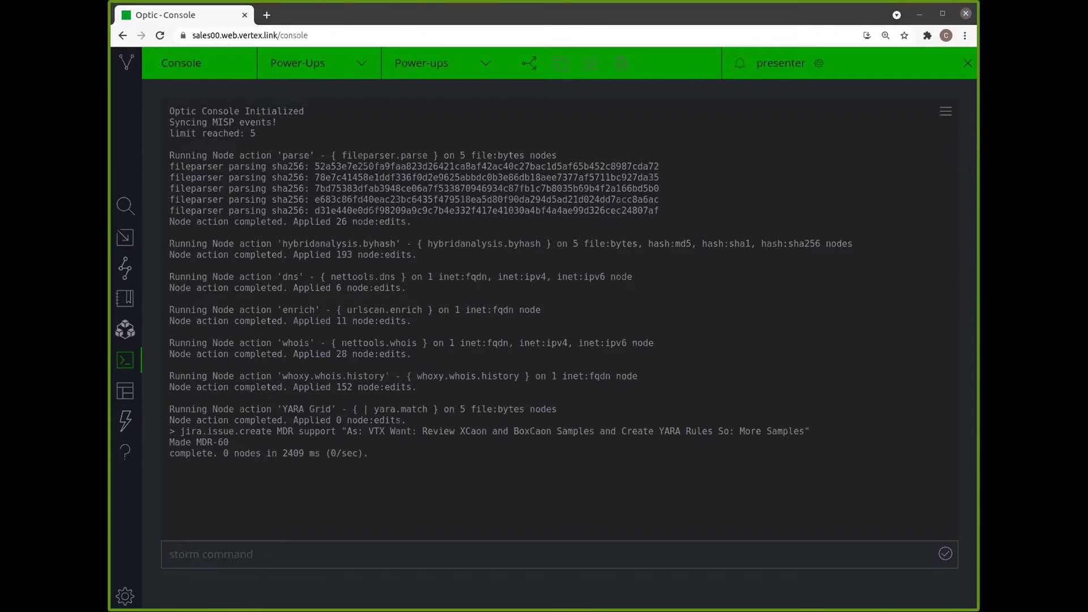
# Step: Run jira.issue.search --yield 'id=MDR-60' in the Console to show ticket MDR-60
pyautogui.click(259, 553)
pyautogui.write("jira.issue.search --yield 'id=")
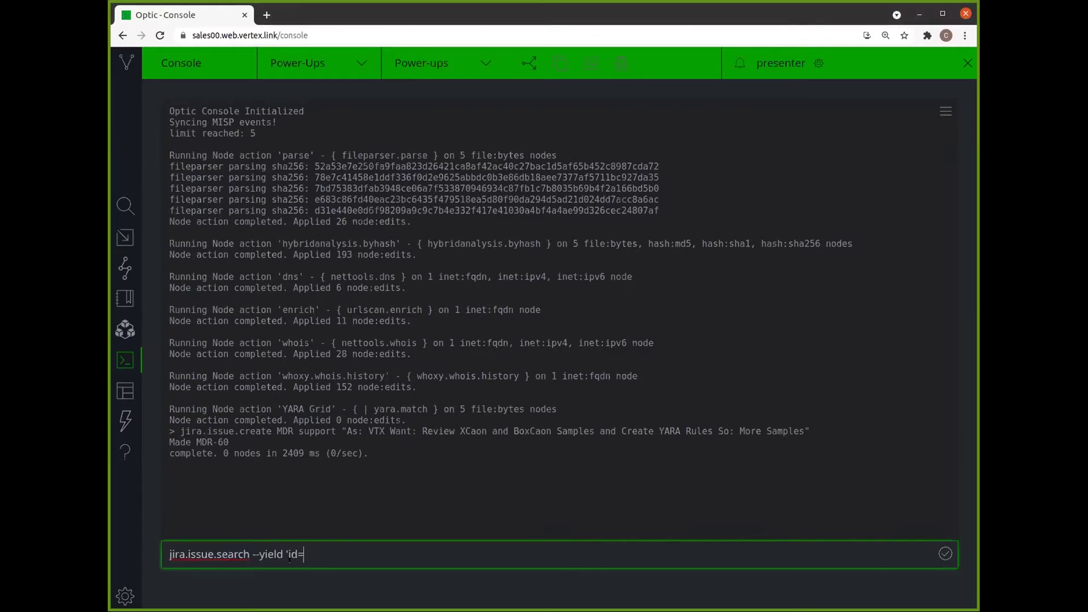
pyautogui.write("MDR-60'")
pyautogui.press('Return')
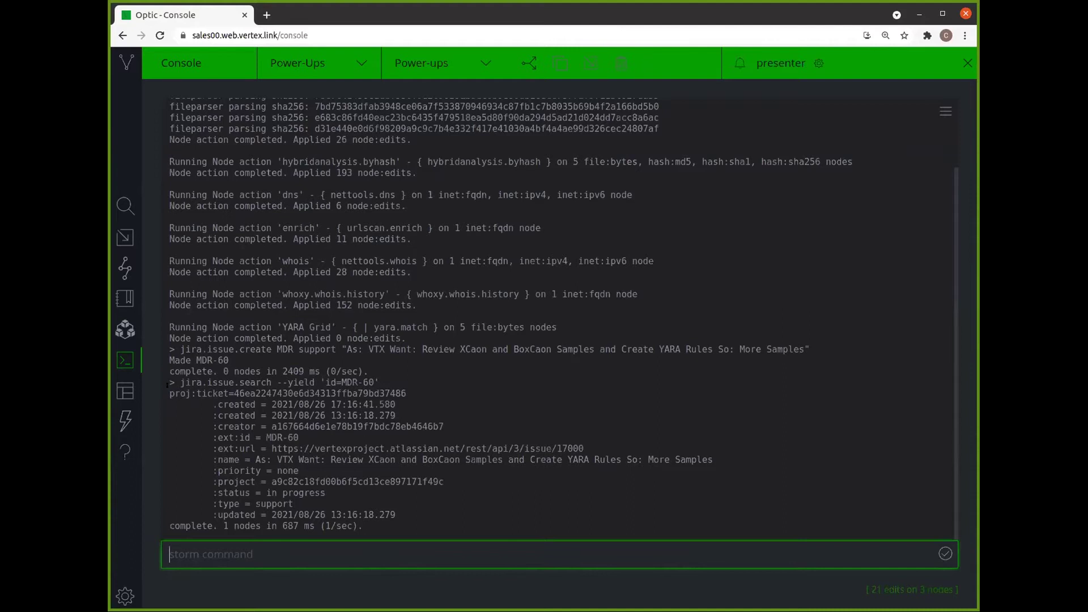
pyautogui.click(168, 386)
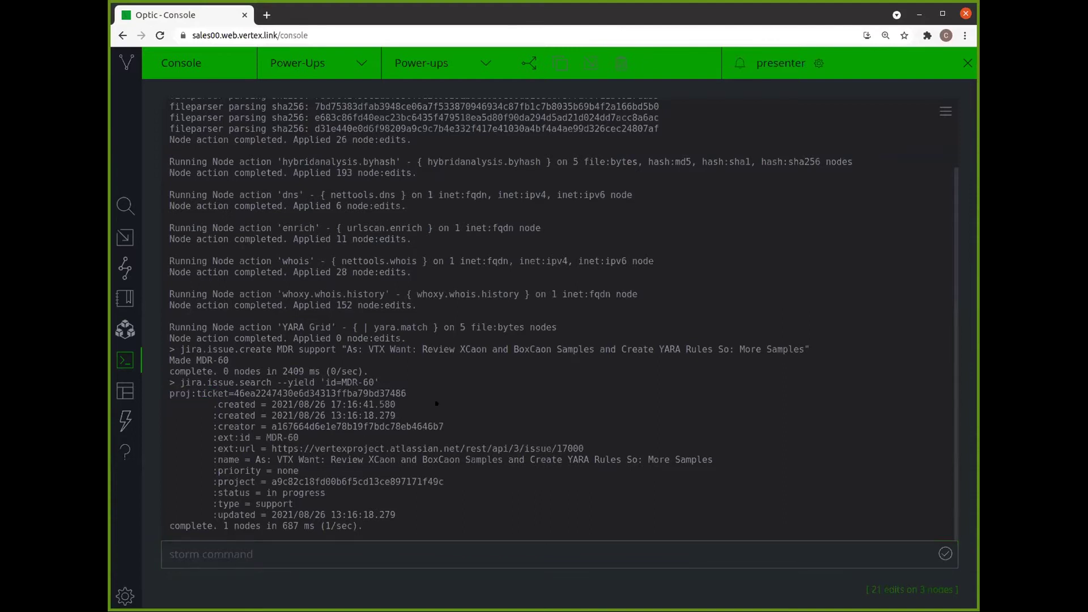